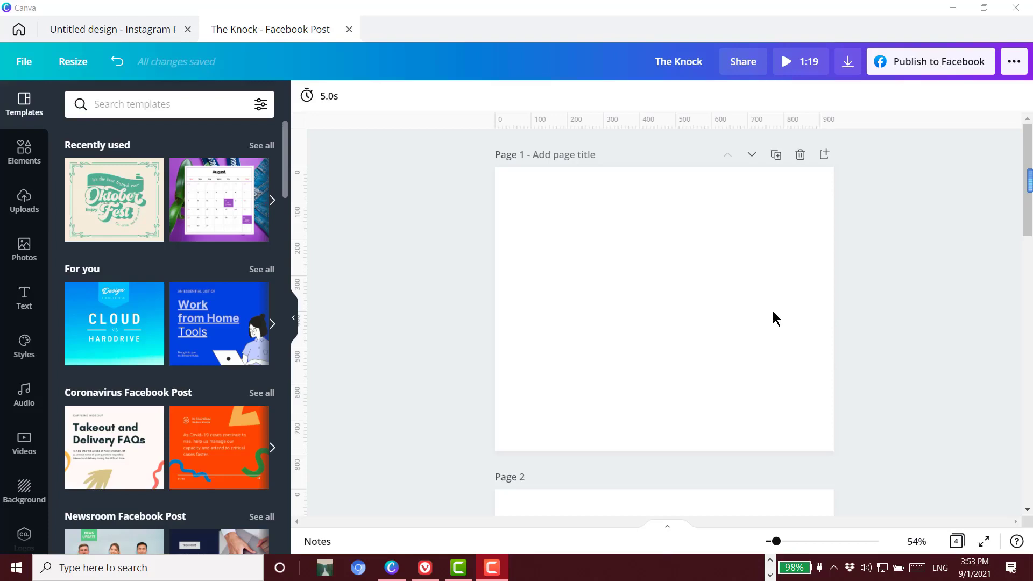
# Look through pages 1 to 3, examining the hooded man photo on page 2 and the rain video on page 3
pyautogui.scroll(-1, 764, 412)
pyautogui.scroll(-1, 834, 417)
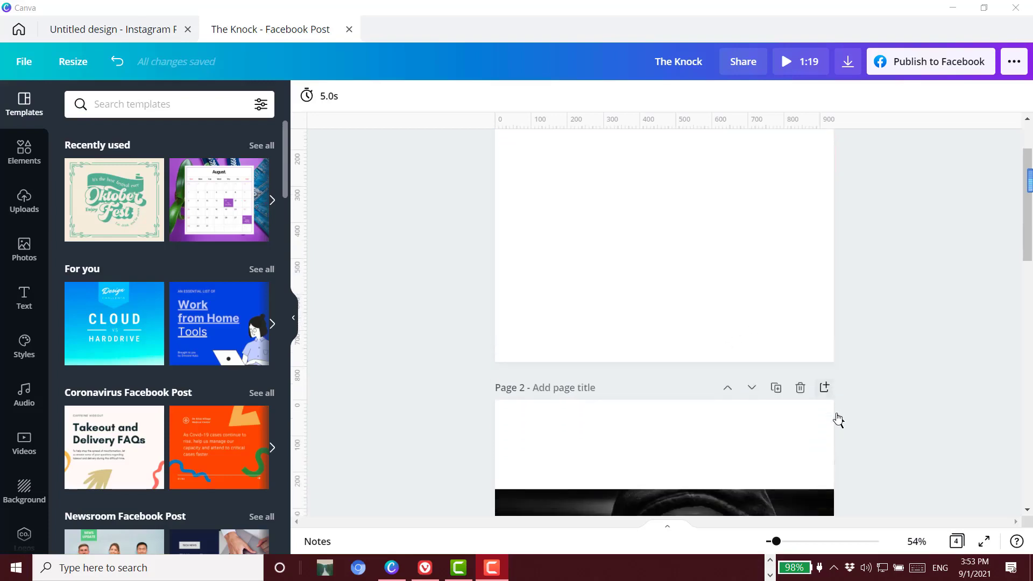
pyautogui.scroll(-1, 888, 415)
pyautogui.scroll(-4, 896, 414)
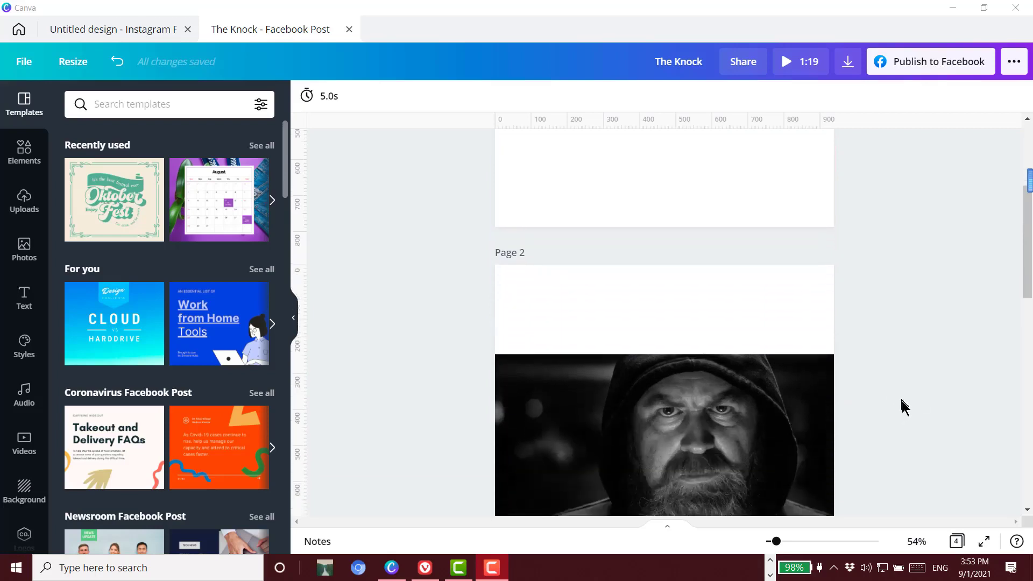
pyautogui.scroll(-2, 901, 396)
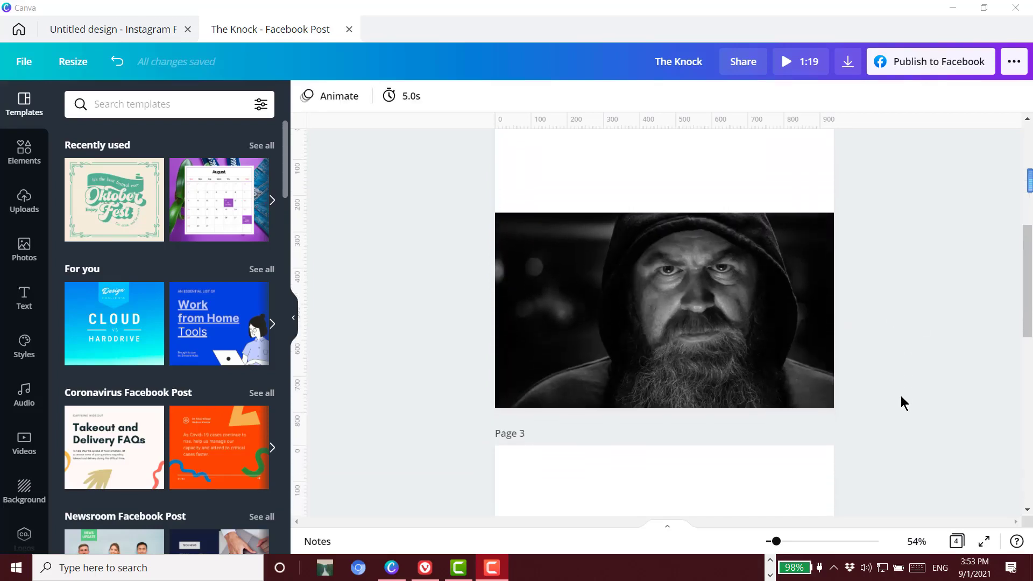
pyautogui.scroll(-1, 902, 402)
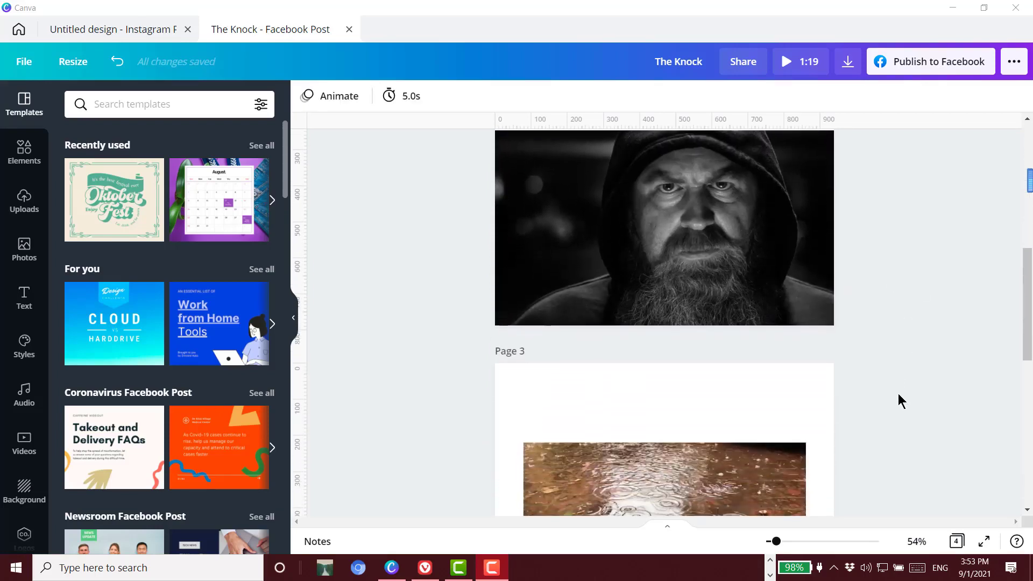
pyautogui.scroll(-2, 899, 393)
pyautogui.scroll(3, 898, 393)
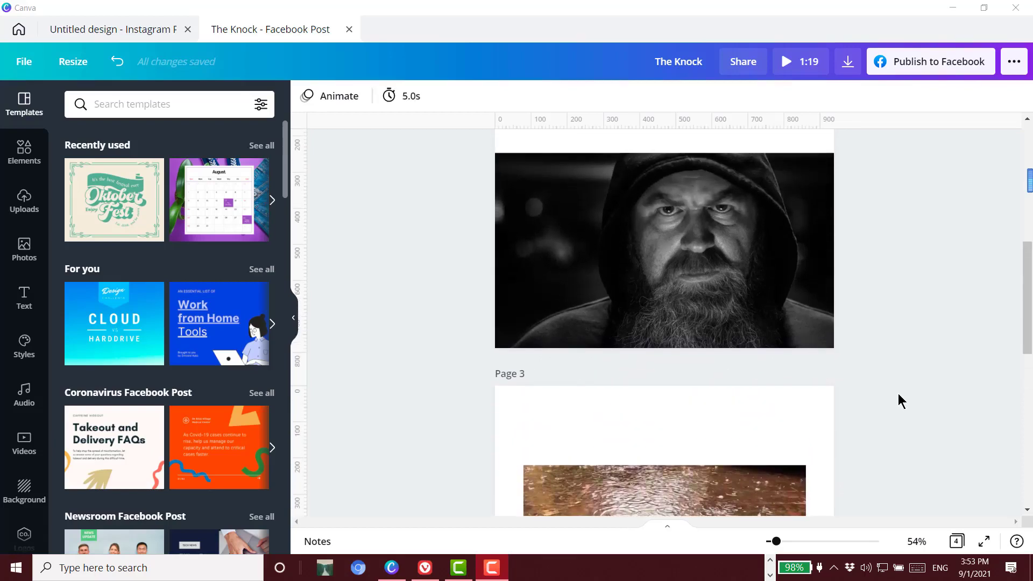
pyautogui.scroll(-2, 898, 392)
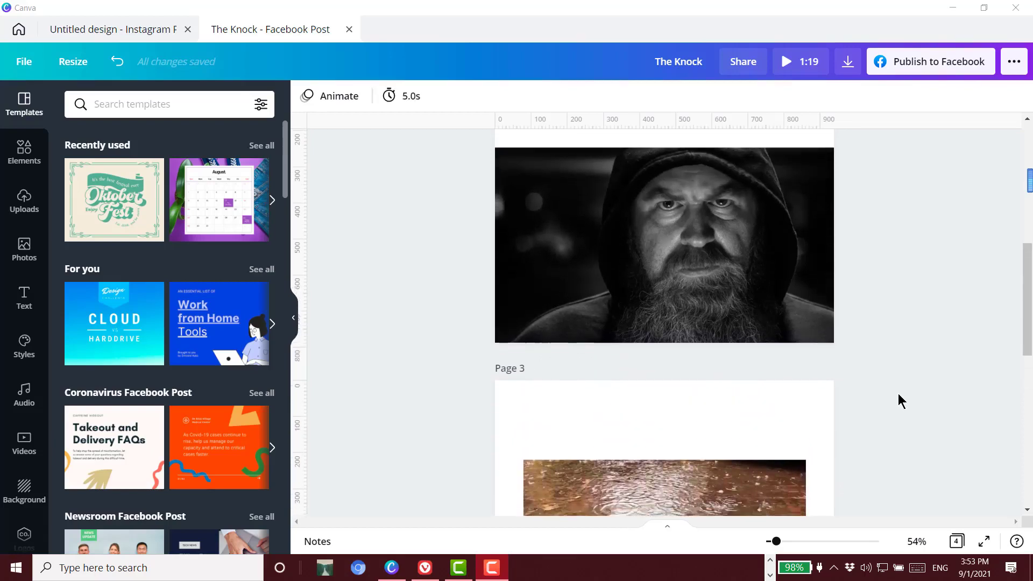
pyautogui.scroll(-3, 898, 394)
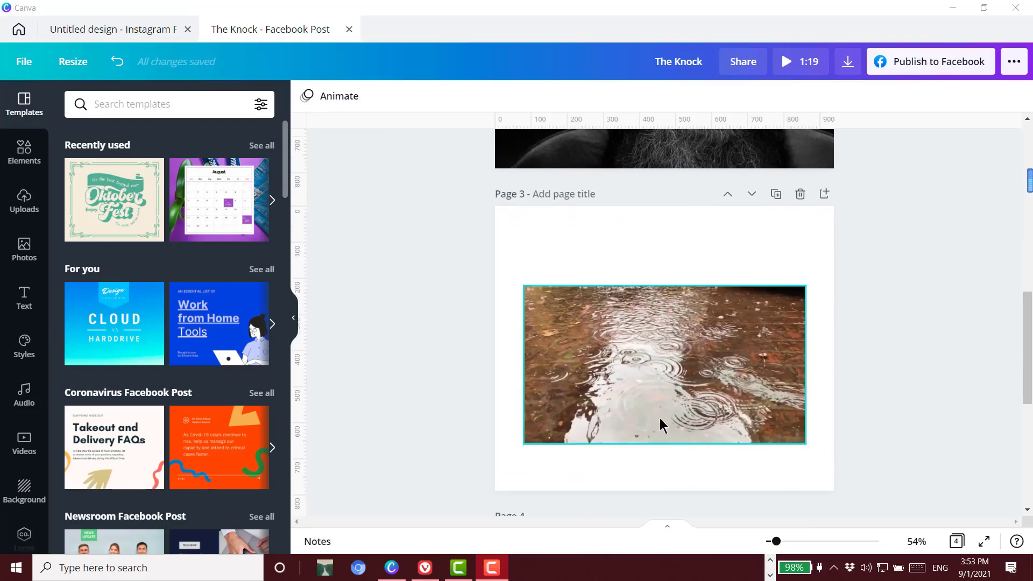
pyautogui.scroll(2, 659, 419)
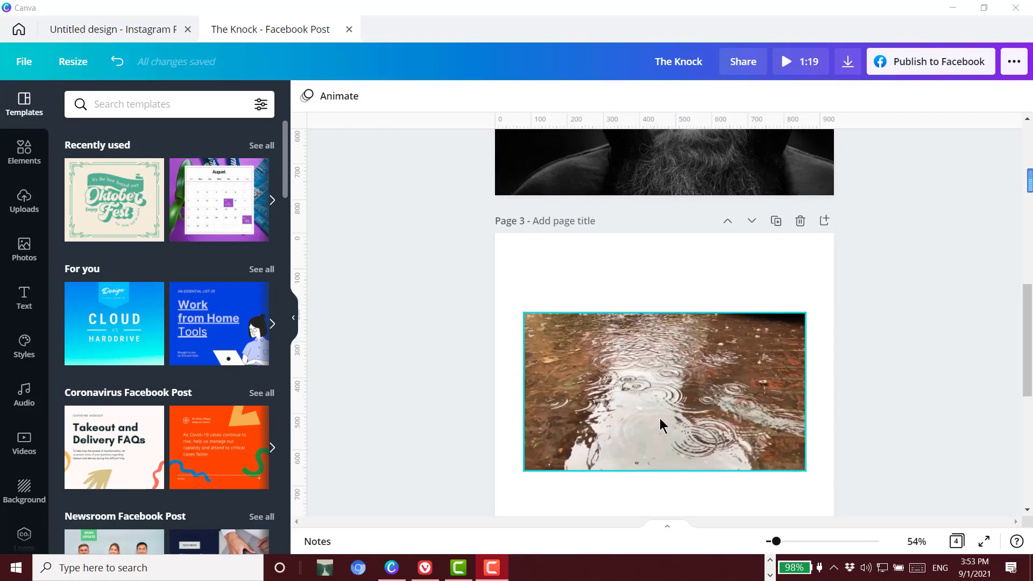
pyautogui.scroll(2, 660, 418)
pyautogui.click(818, 383)
pyautogui.scroll(4, 819, 383)
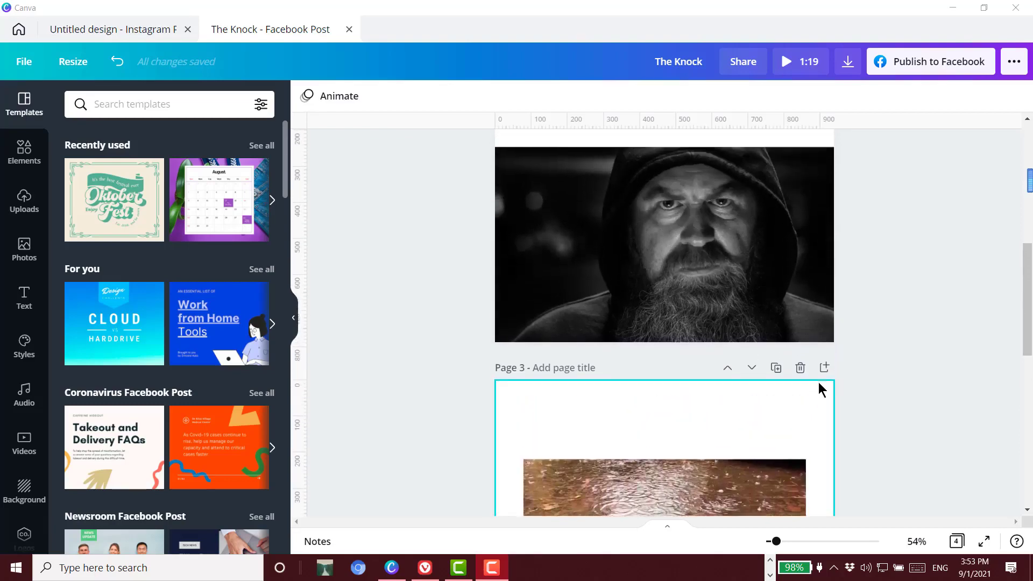
pyautogui.scroll(7, 822, 389)
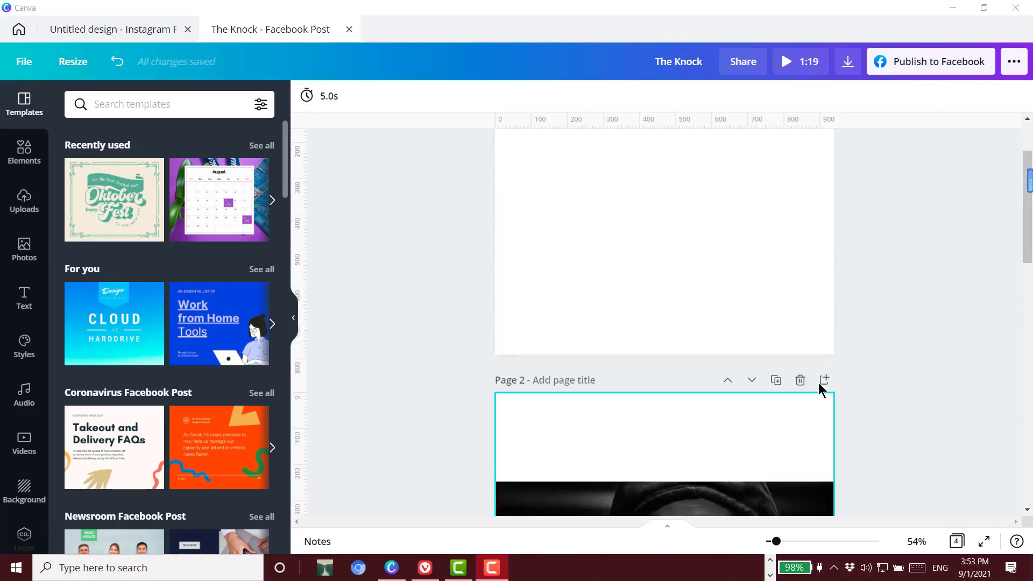
# Move the rain video from page 3 onto the blank page 1 by cutting and pasting it
pyautogui.scroll(-13, 819, 385)
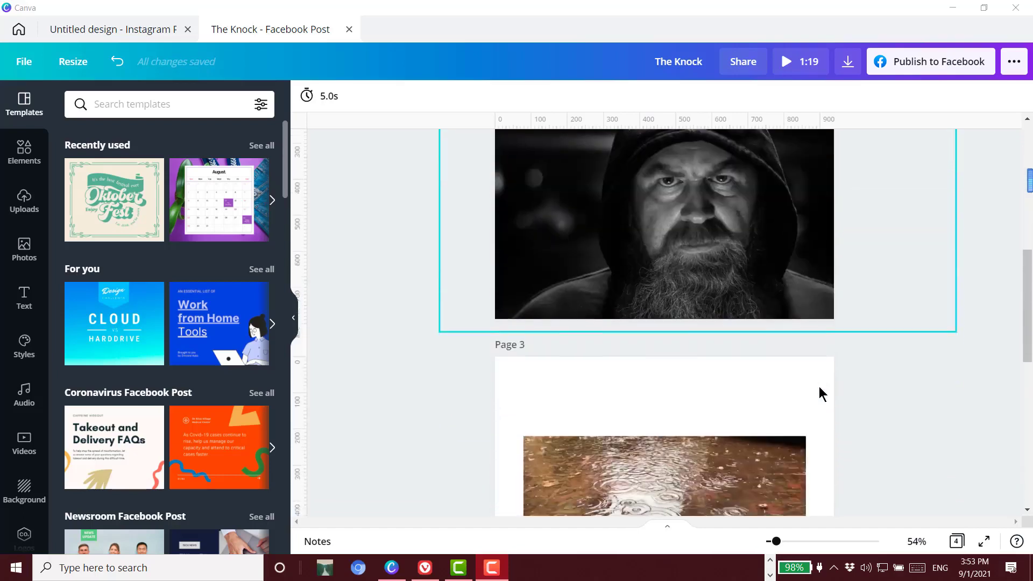
pyautogui.scroll(-1, 819, 386)
pyautogui.click(700, 325)
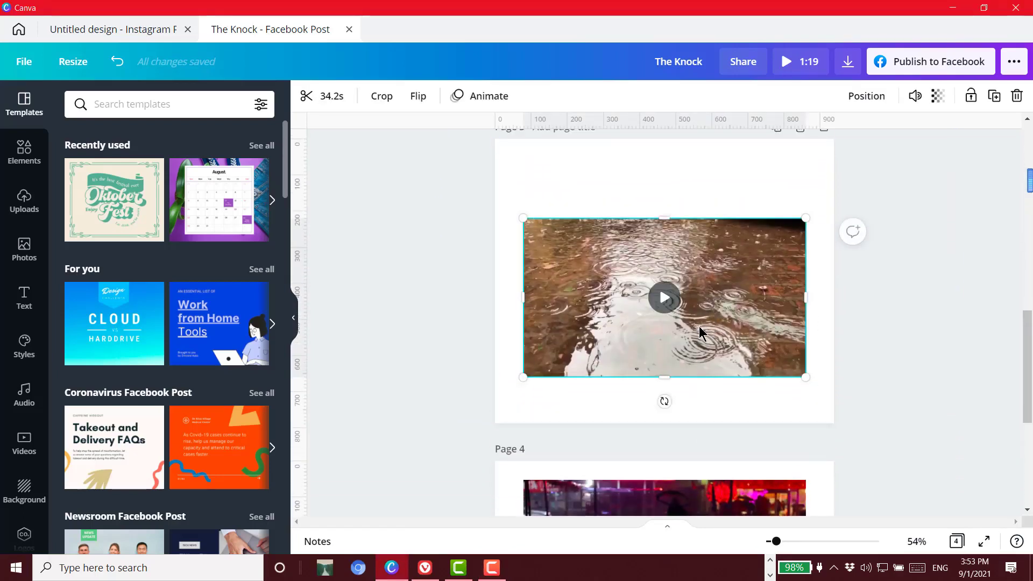
pyautogui.press('Delete')
pyautogui.scroll(6, 701, 326)
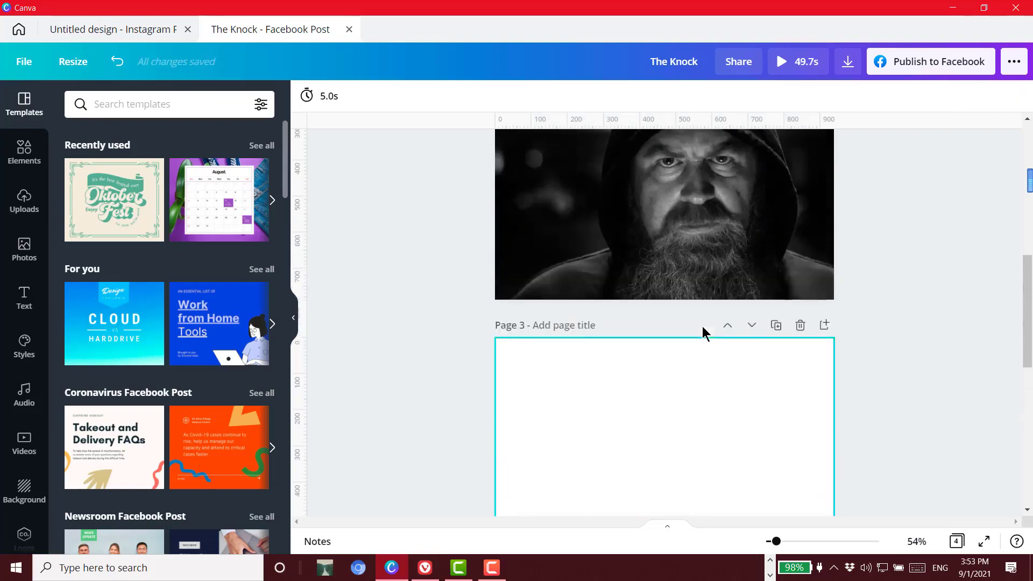
pyautogui.scroll(6, 702, 326)
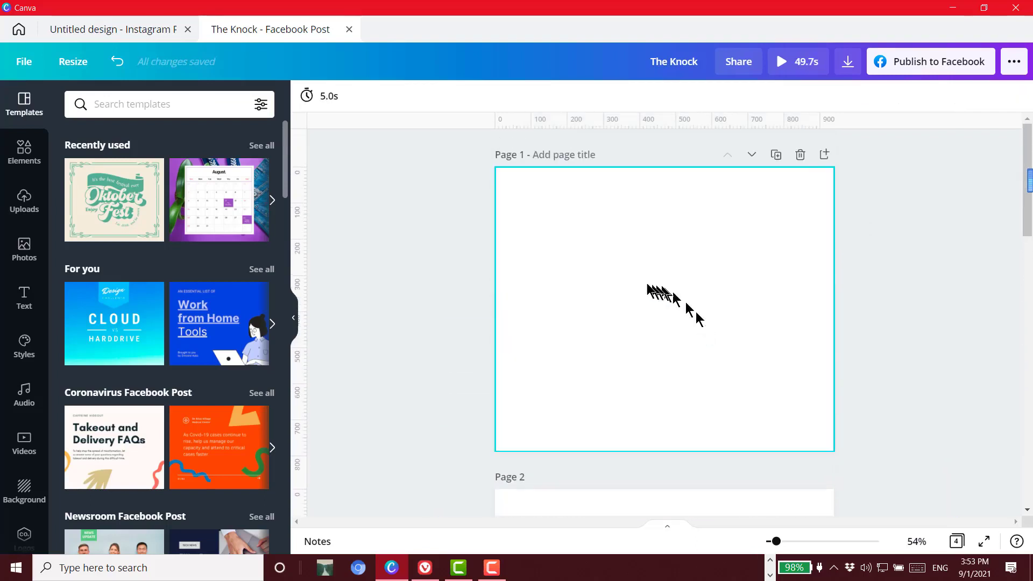
pyautogui.hotkey('ctrl', 'v')
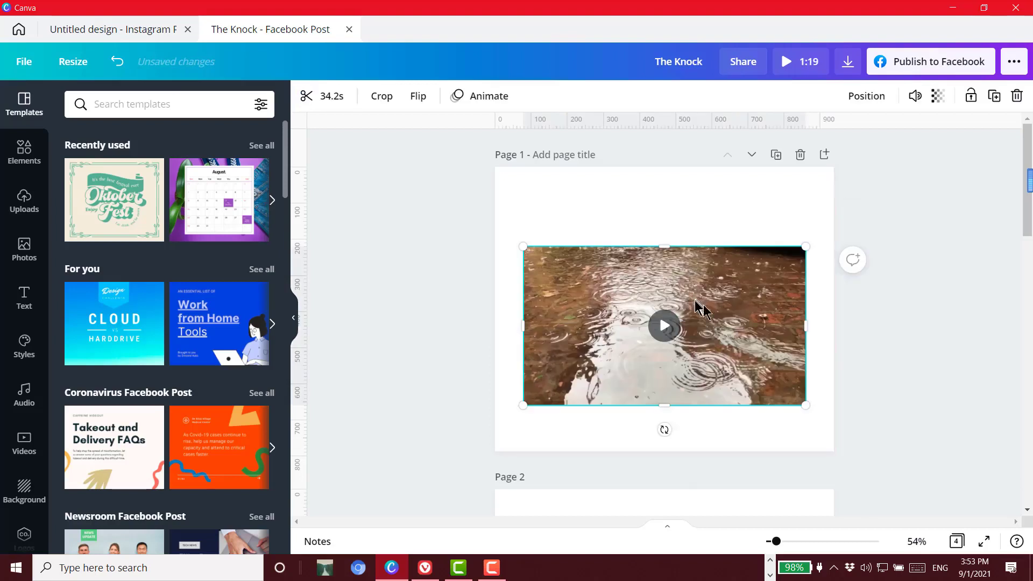
# Move the hooded man photo from page 2 onto page 1 by cutting and pasting it over the rain video
pyautogui.scroll(-3, 934, 369)
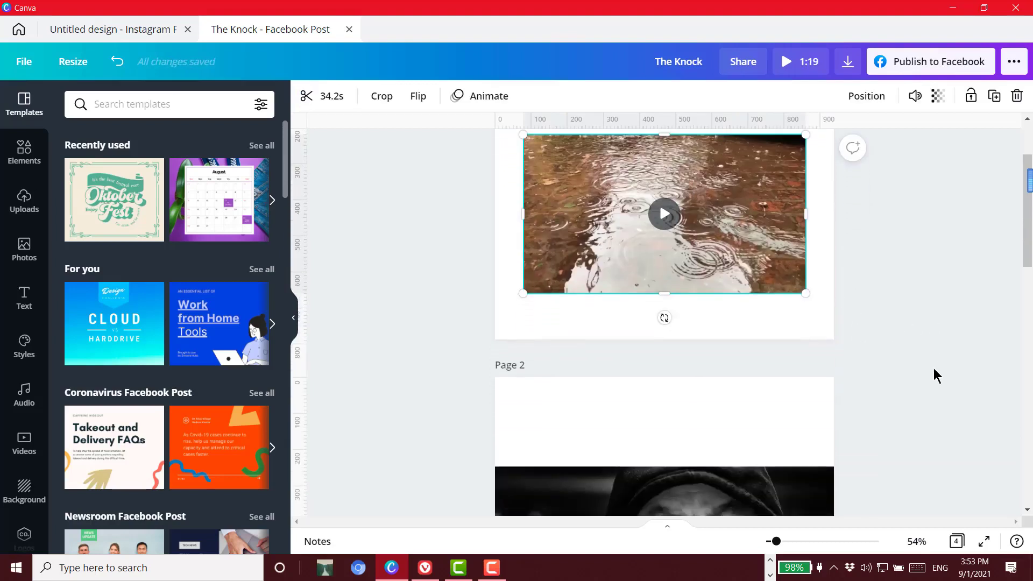
pyautogui.scroll(-3, 933, 370)
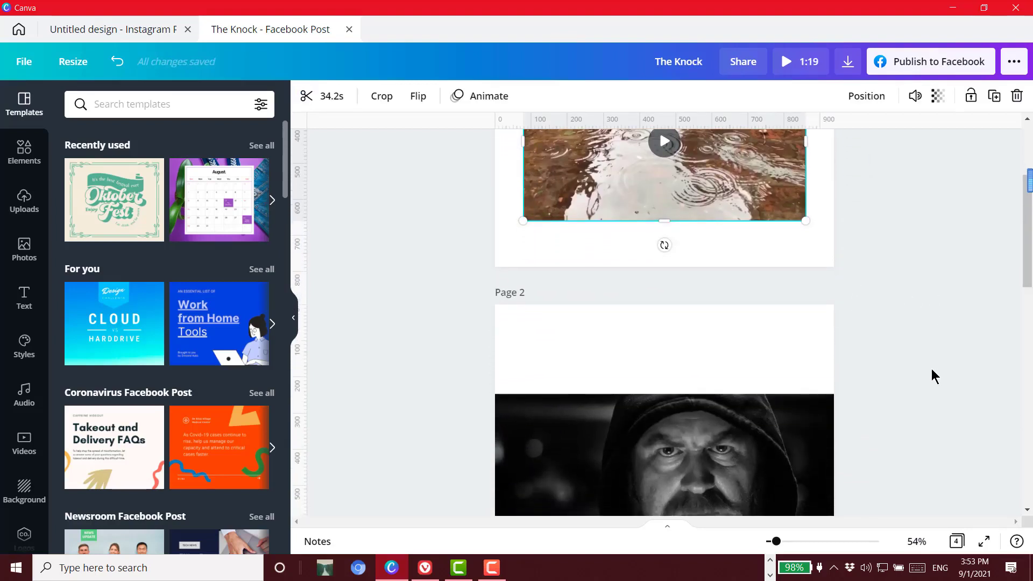
pyautogui.click(720, 473)
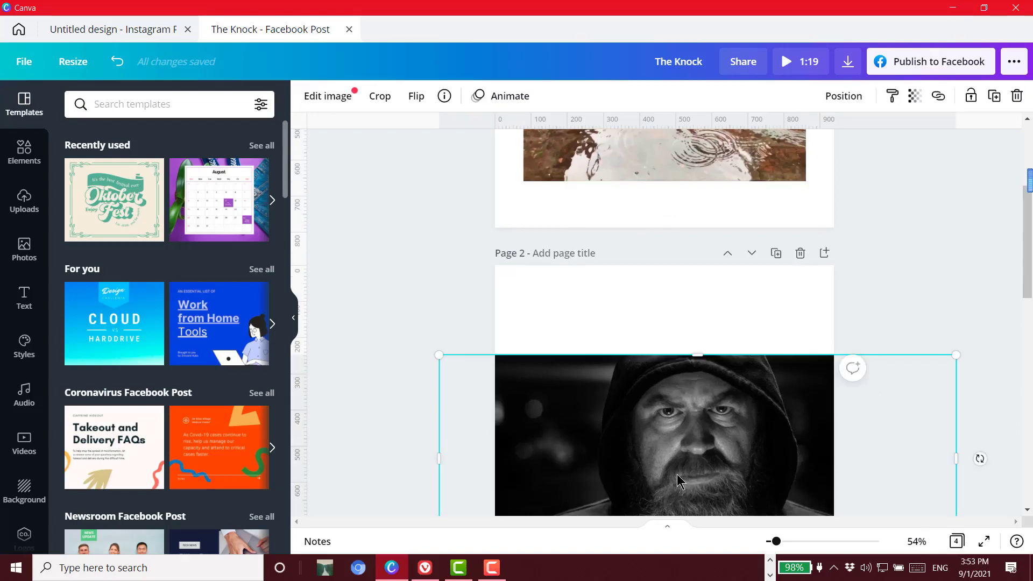
pyautogui.press('Delete')
pyautogui.scroll(6, 680, 463)
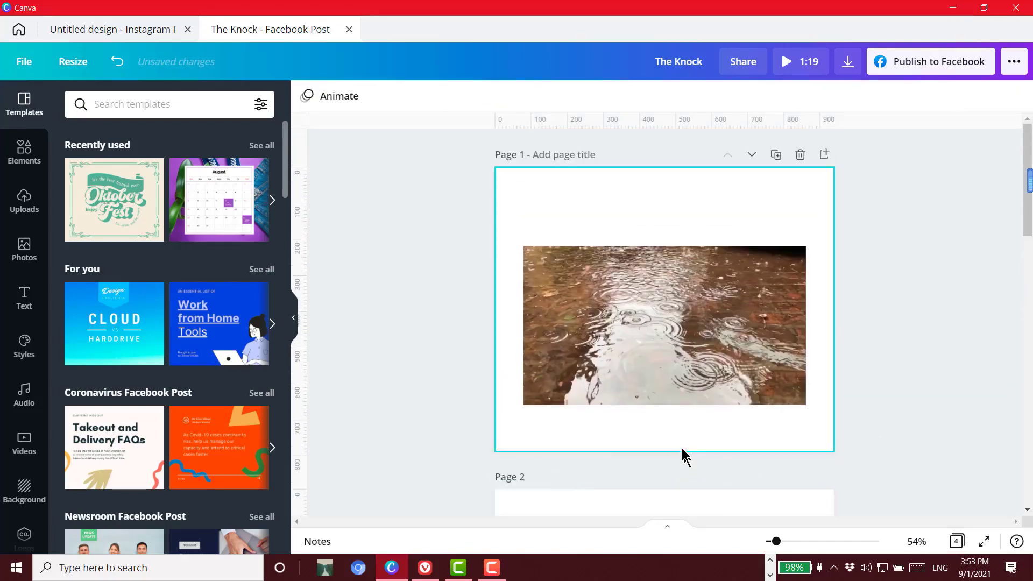
pyautogui.click(645, 331)
pyautogui.hotkey('ctrl', 'v')
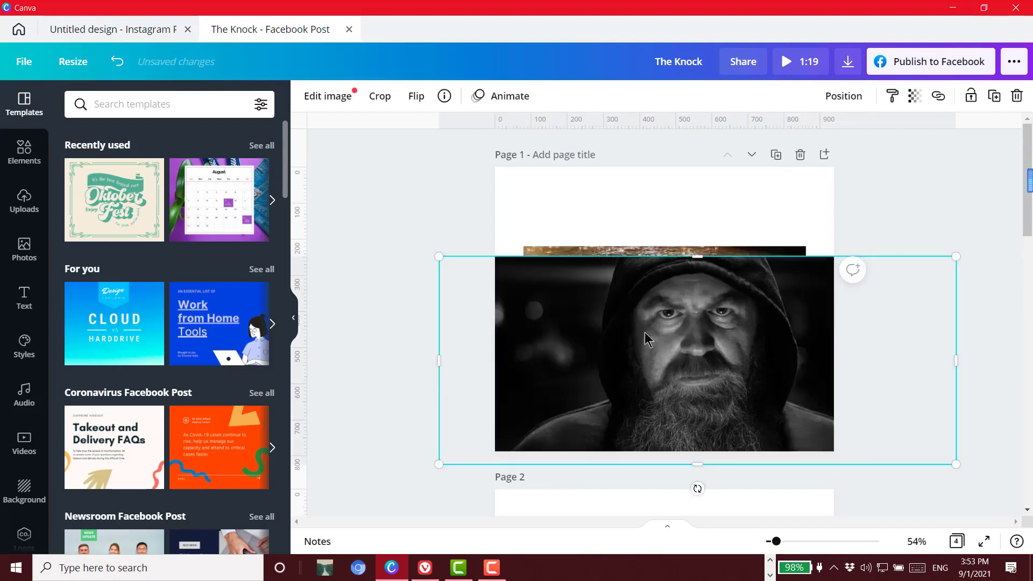
# Shift the photo up and slightly left so it fully covers the video on page 1, and preview the design
pyautogui.moveTo(694, 310)
pyautogui.mouseDown()
pyautogui.moveTo(684, 278)
pyautogui.moveTo(688, 297)
pyautogui.mouseUp()
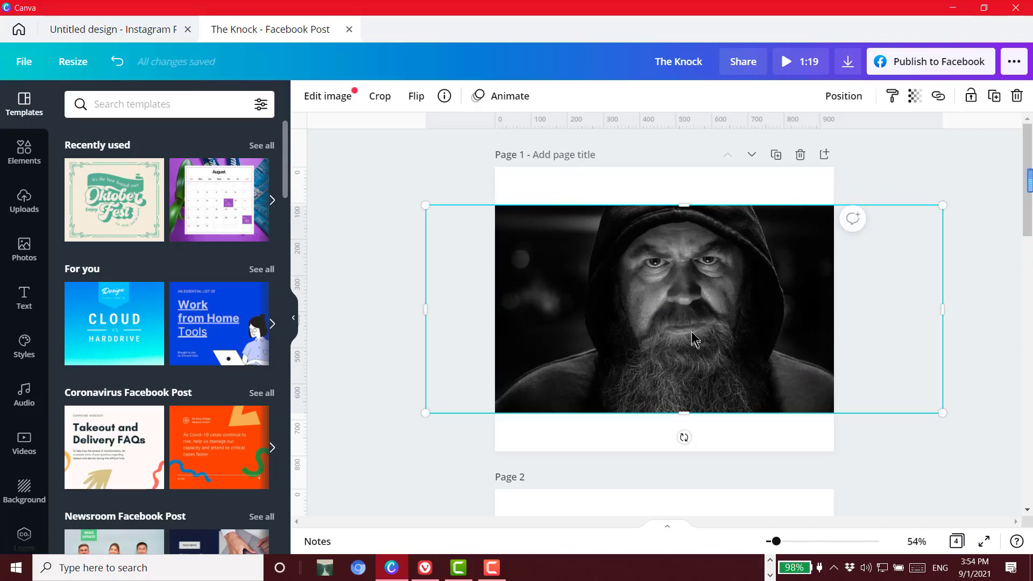
pyautogui.click(806, 67)
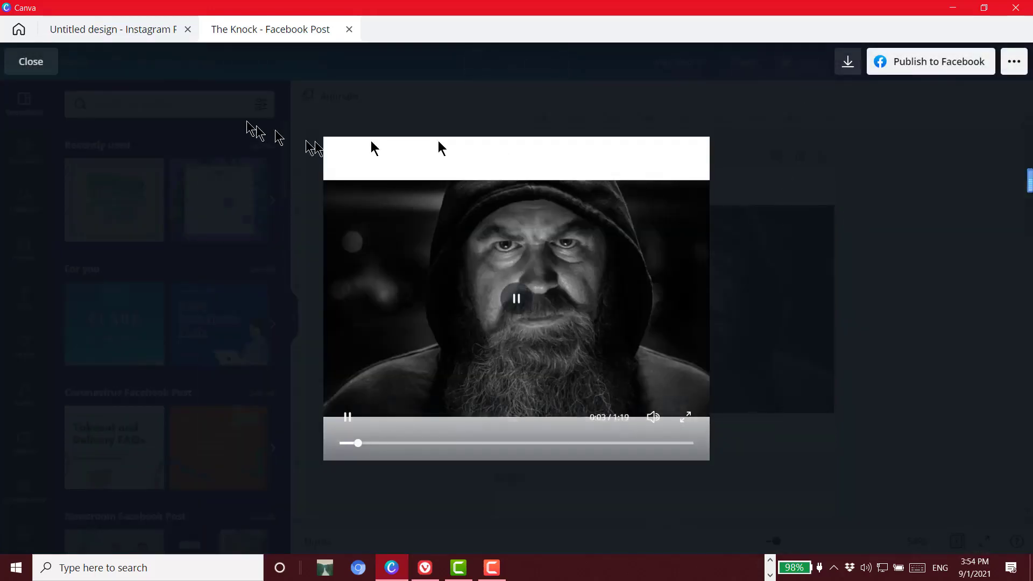
pyautogui.click(25, 66)
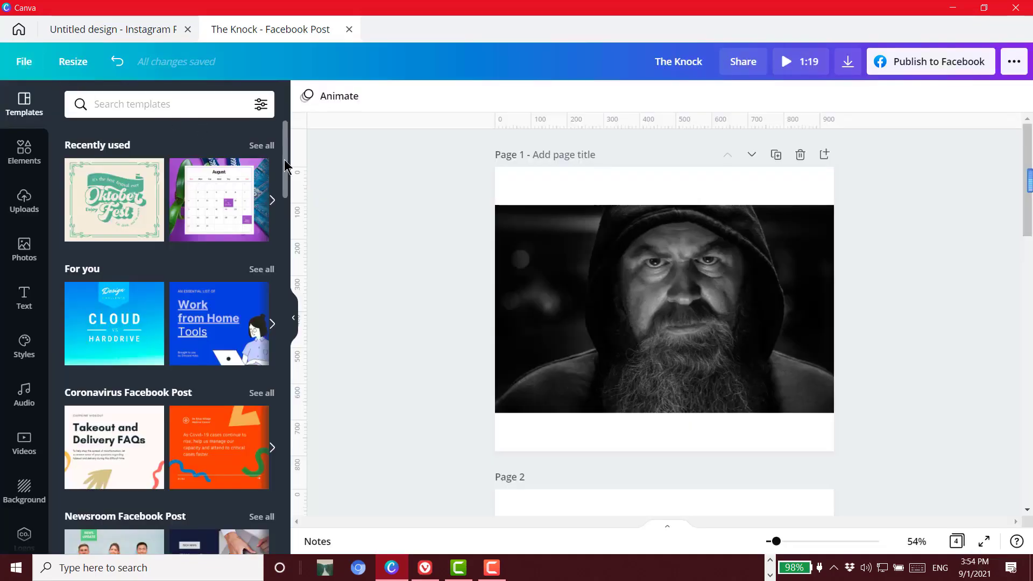
# Make the hooded man photo on page 1 partly transparent so the rain video shows through it
pyautogui.click(786, 296)
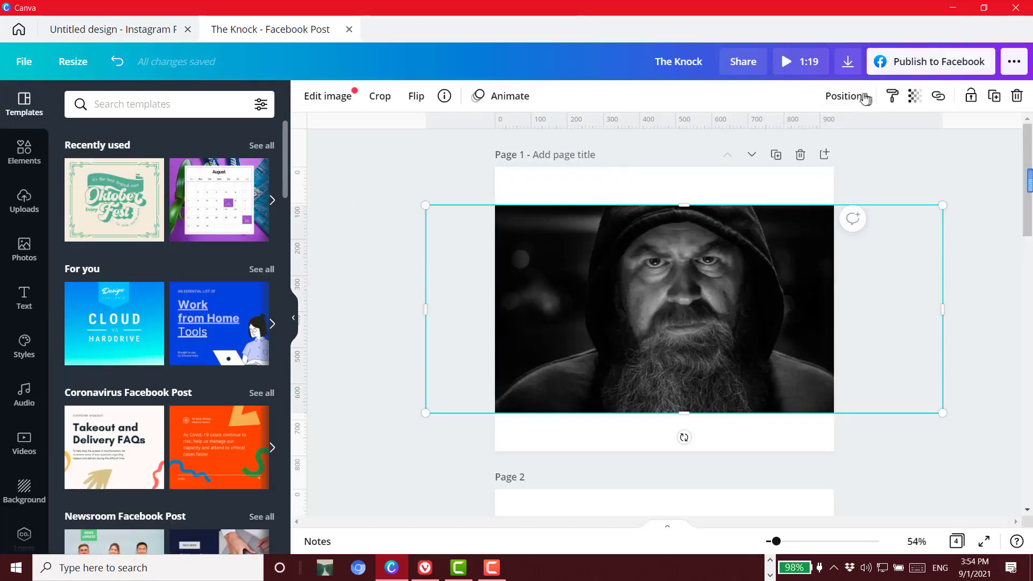
pyautogui.click(914, 95)
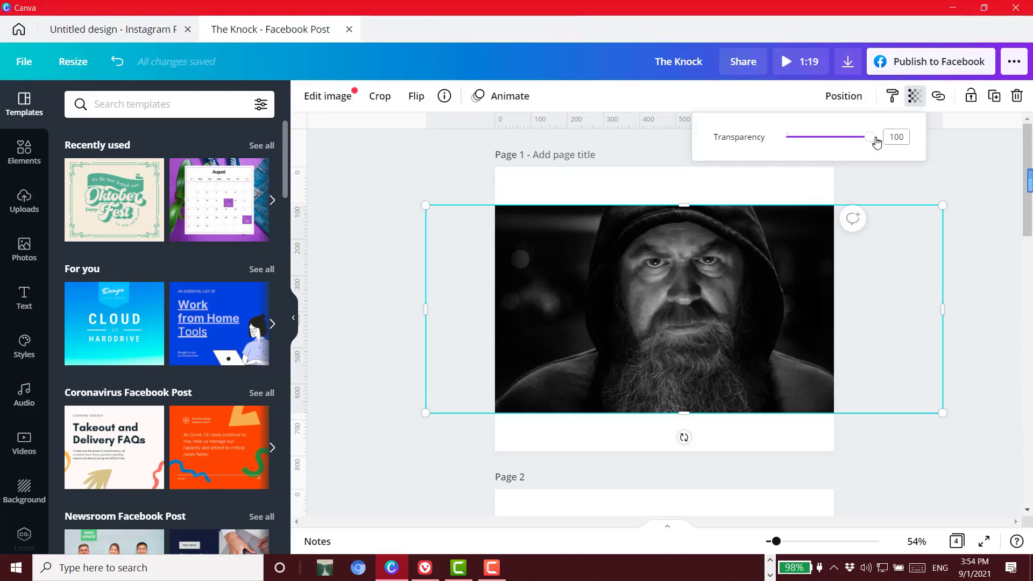
pyautogui.moveTo(870, 138)
pyautogui.mouseDown()
pyautogui.moveTo(841, 144)
pyautogui.moveTo(850, 138)
pyautogui.mouseUp()
# Shift the semi-transparent photo slightly right and down over the video, and preview the blended result
pyautogui.moveTo(888, 318); pyautogui.dragTo(909, 339)
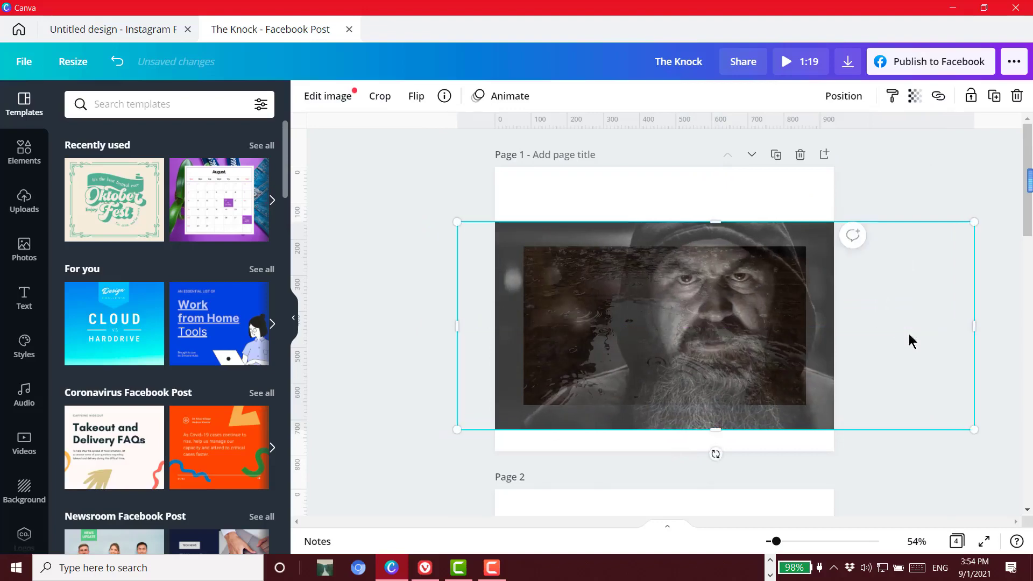
pyautogui.click(807, 61)
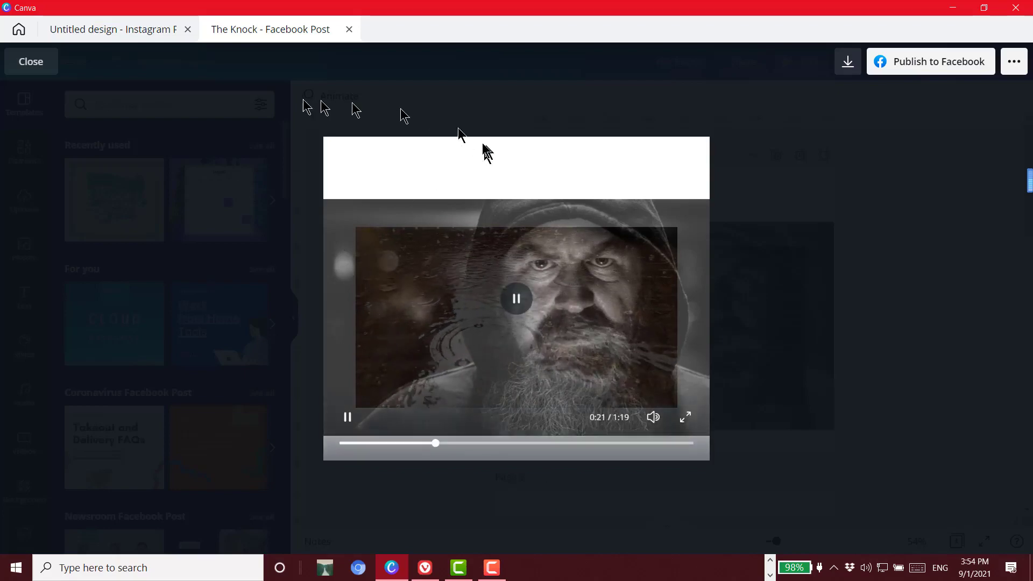
pyautogui.click(39, 74)
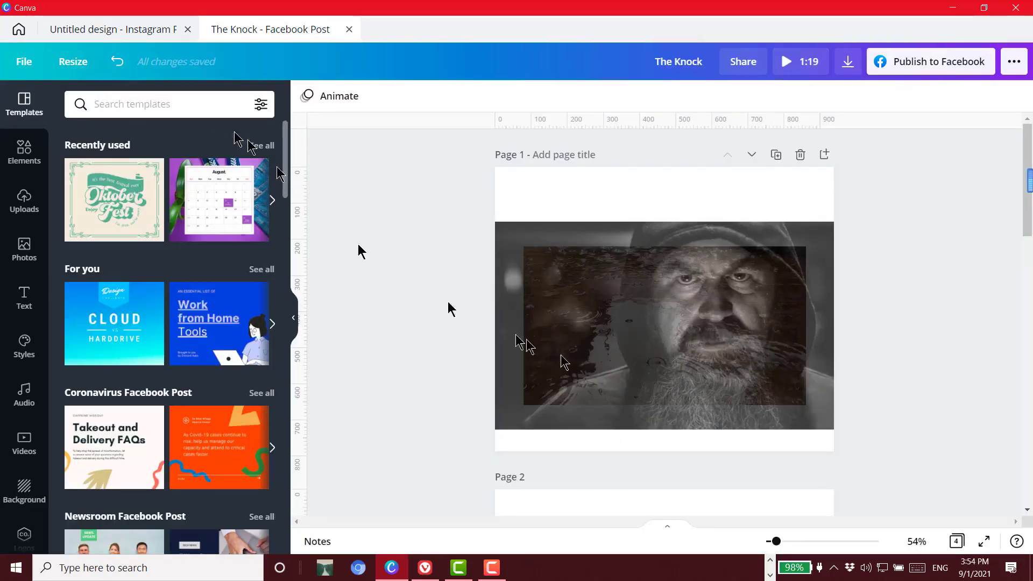
# Move the semi-transparent photo slightly further down on page 1 and deselect it
pyautogui.scroll(-2, 625, 370)
pyautogui.scroll(-2, 624, 370)
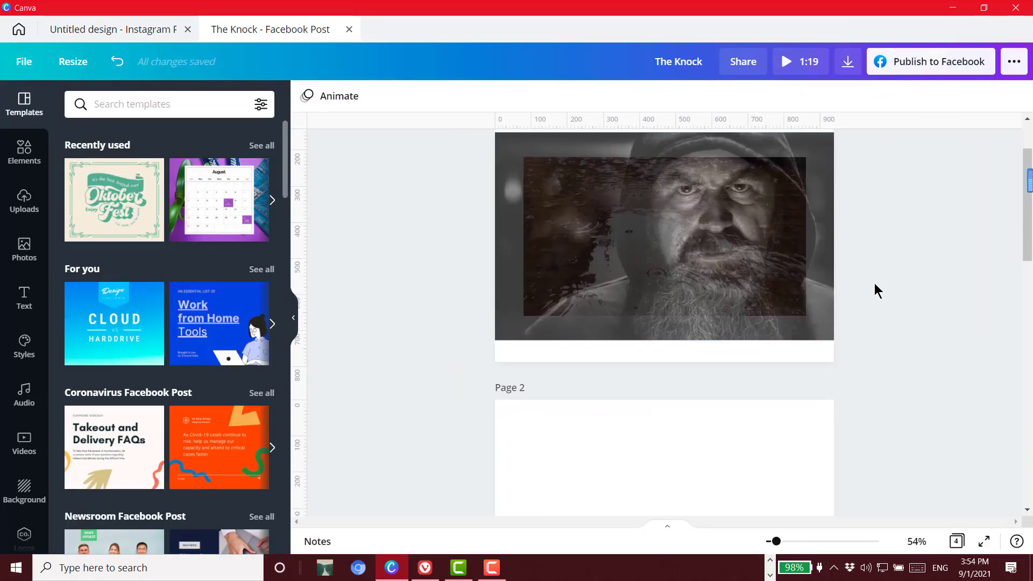
pyautogui.click(727, 291)
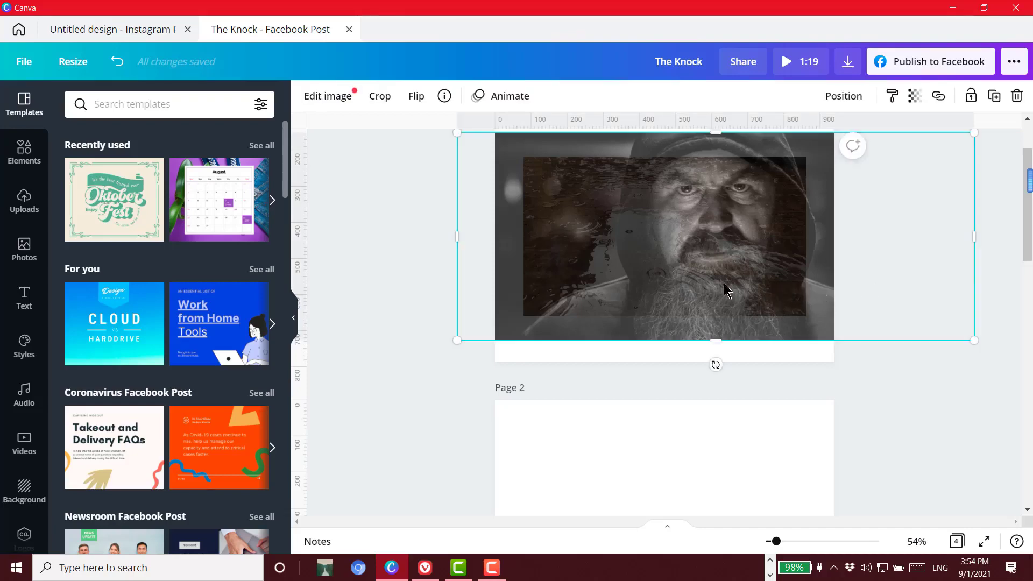
pyautogui.moveTo(725, 297); pyautogui.dragTo(726, 310)
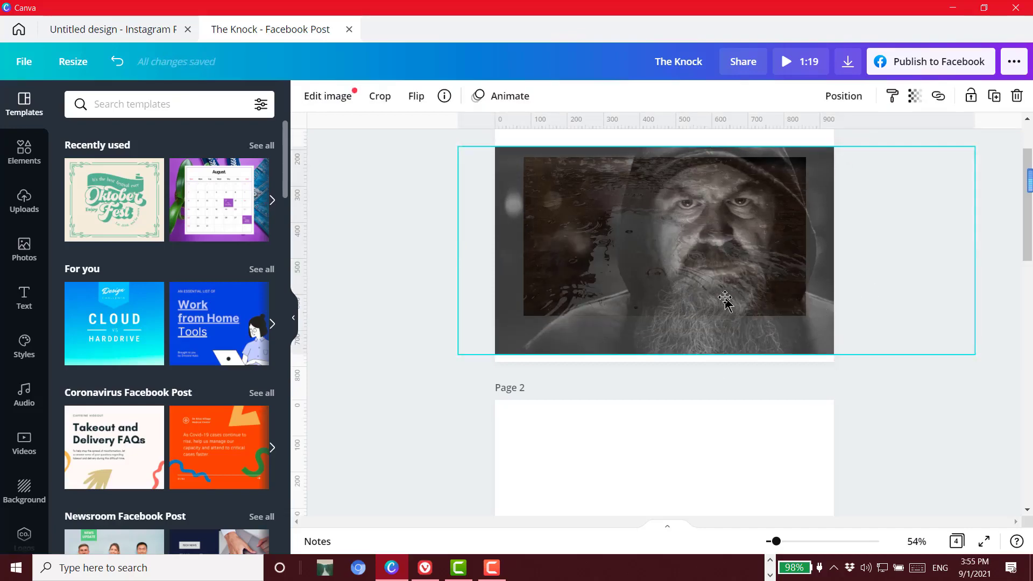
pyautogui.click(923, 269)
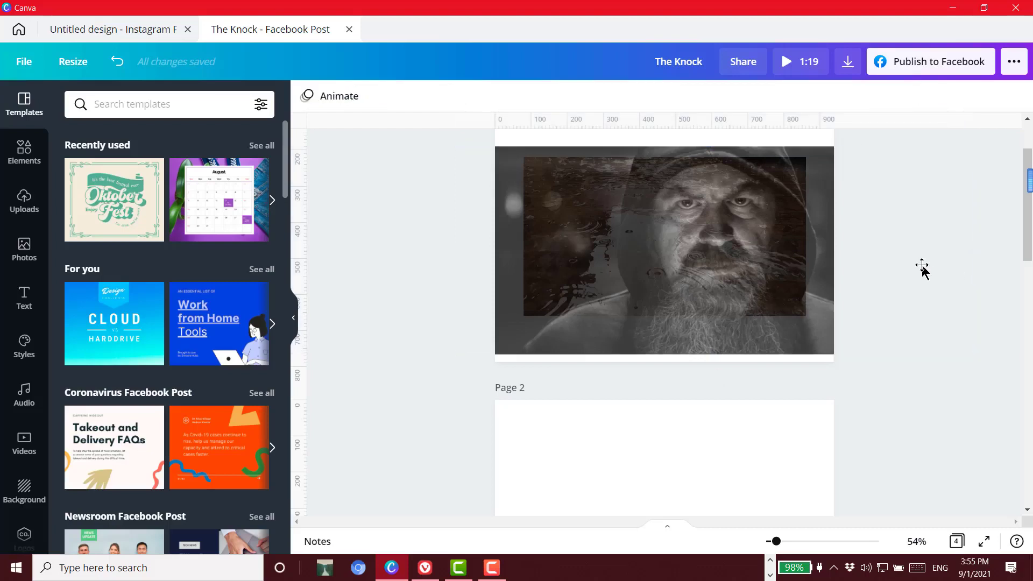
# Try to copy the semi-transparent hooded man photo from page 1 onto the empty page 2
pyautogui.click(815, 269)
pyautogui.rightClick(639, 233)
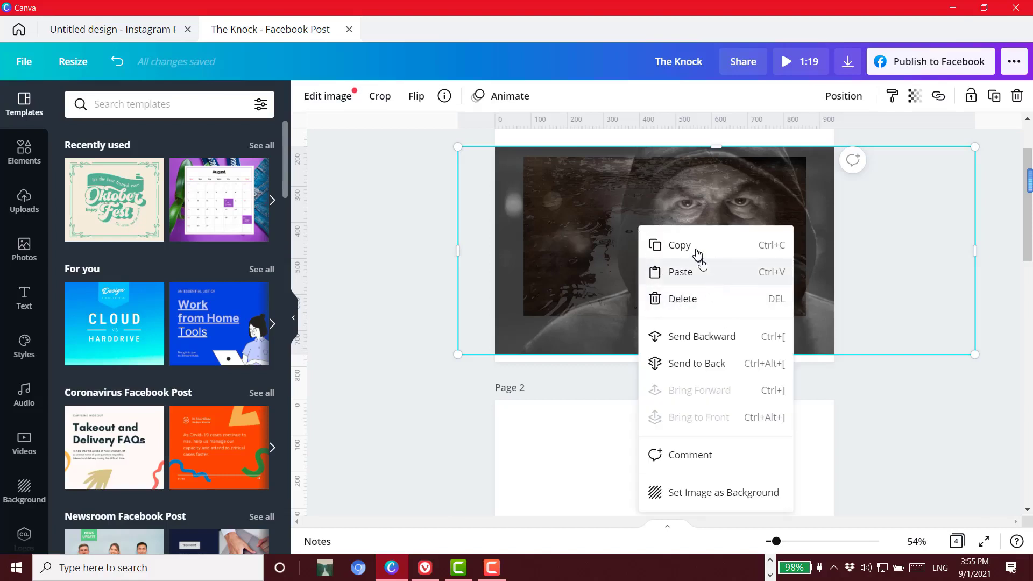
pyautogui.click(667, 246)
pyautogui.click(649, 453)
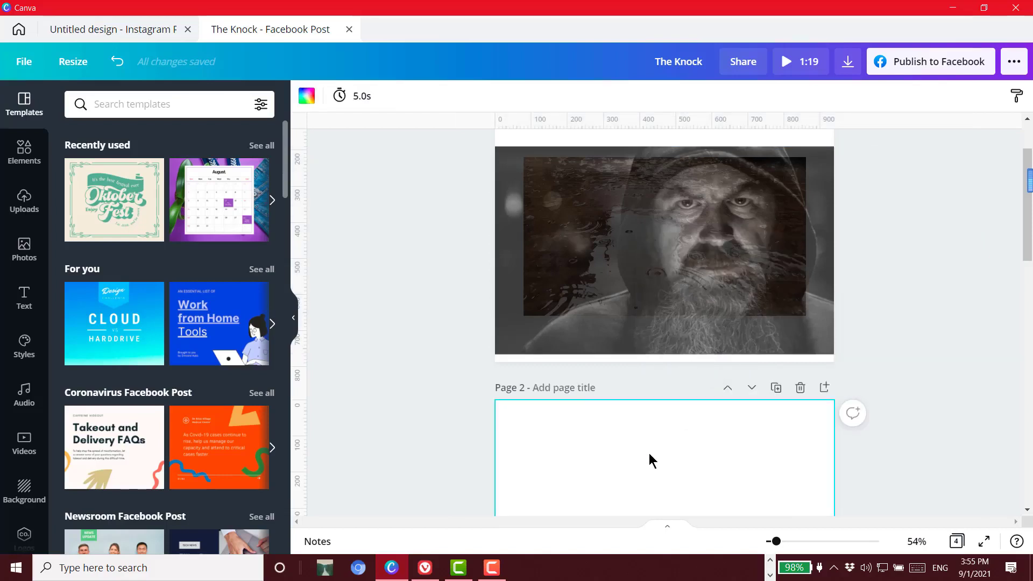
# Move the semi-transparent hooded man photo off the rain video on page 1 and onto page 2
pyautogui.click(828, 347)
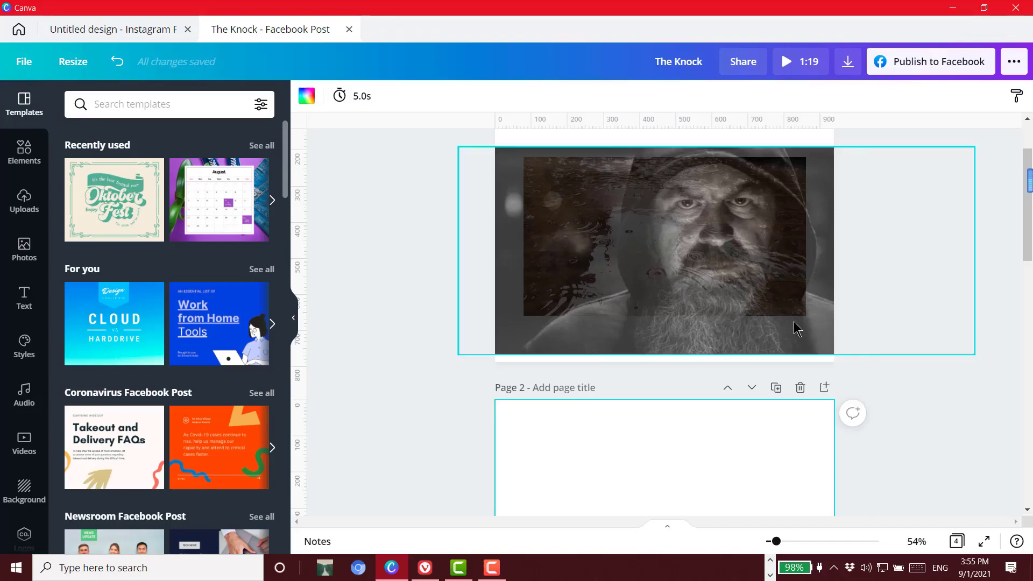
pyautogui.moveTo(730, 315); pyautogui.dragTo(734, 309)
pyautogui.rightClick(734, 309)
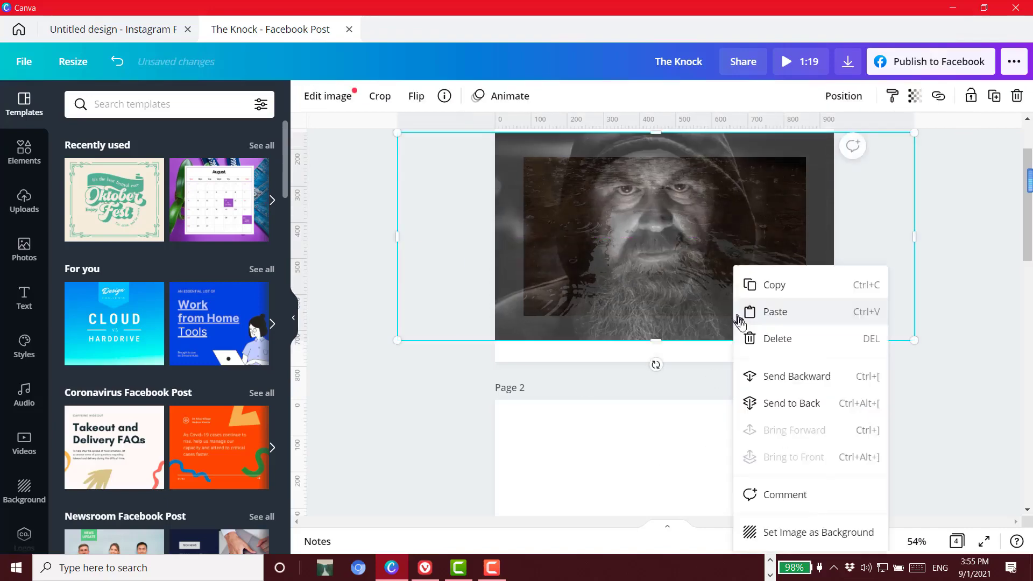
pyautogui.click(427, 397)
pyautogui.moveTo(681, 277); pyautogui.dragTo(673, 463)
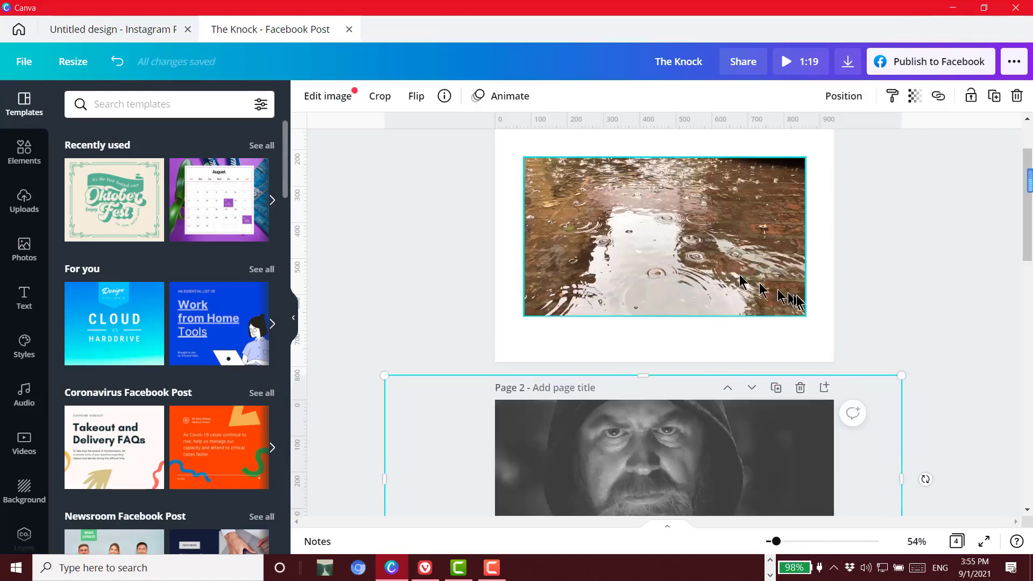
# Play the rain video on page 1 and compare it with the separate photo on page 2
pyautogui.scroll(-1, 963, 282)
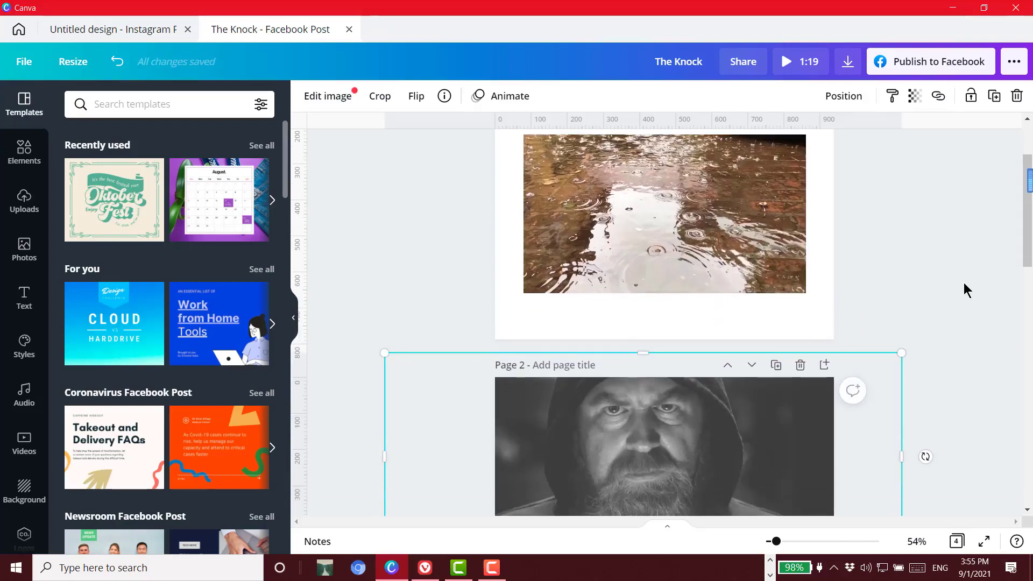
pyautogui.scroll(-1, 964, 282)
pyautogui.click(679, 224)
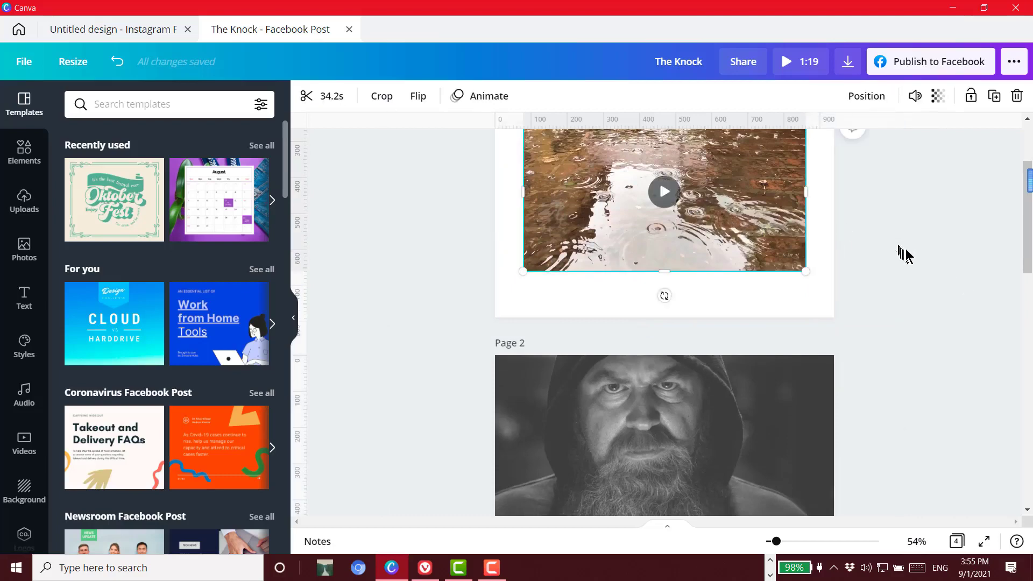
pyautogui.scroll(3, 906, 254)
pyautogui.click(656, 265)
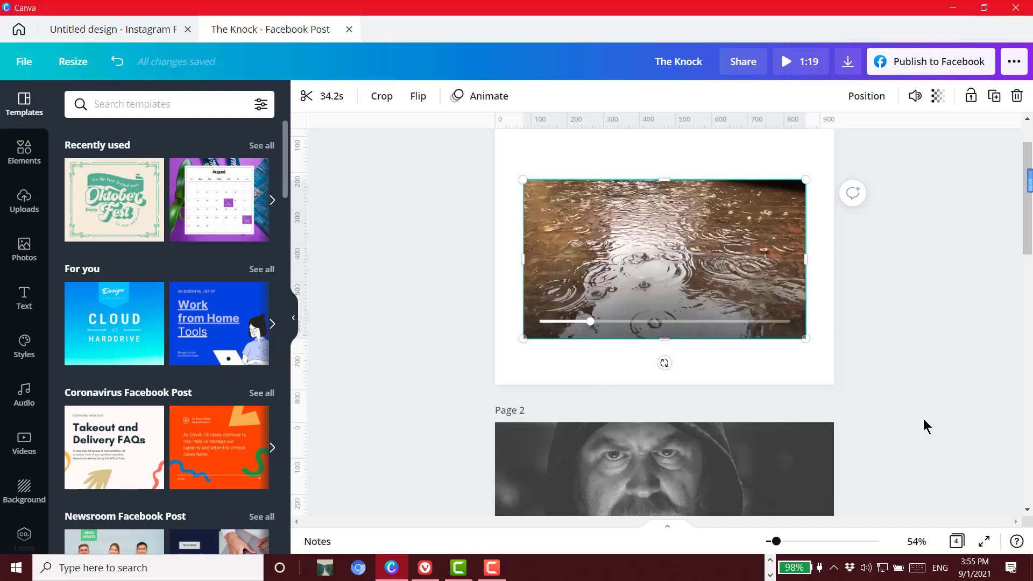
pyautogui.scroll(-1, 925, 426)
pyautogui.scroll(-2, 925, 425)
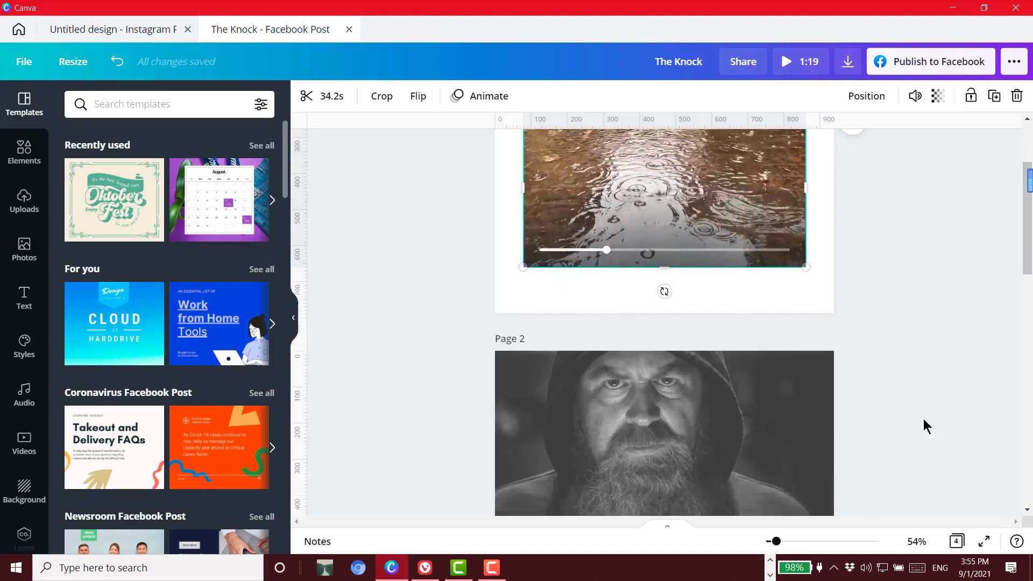
pyautogui.click(809, 261)
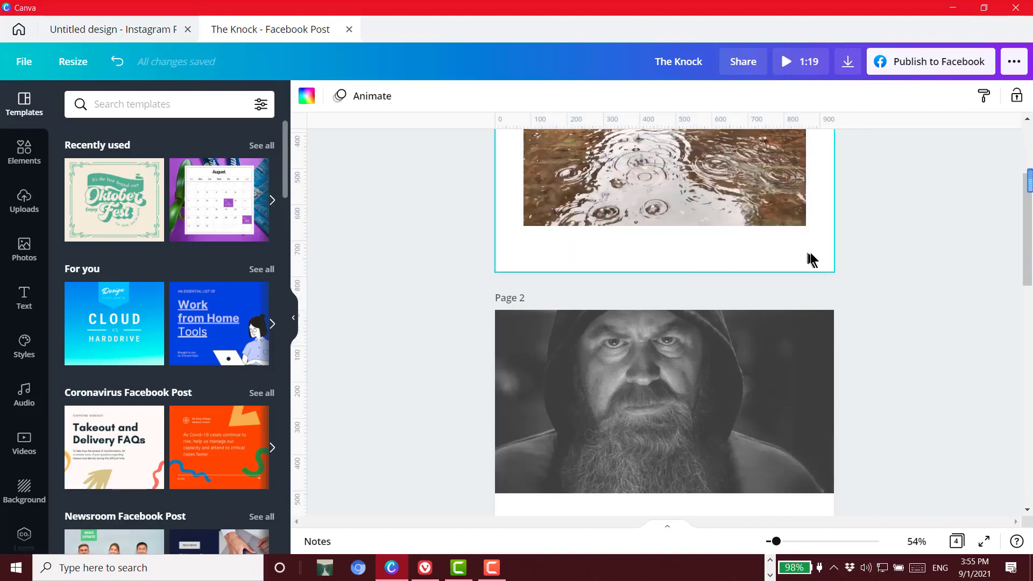
pyautogui.scroll(2, 952, 283)
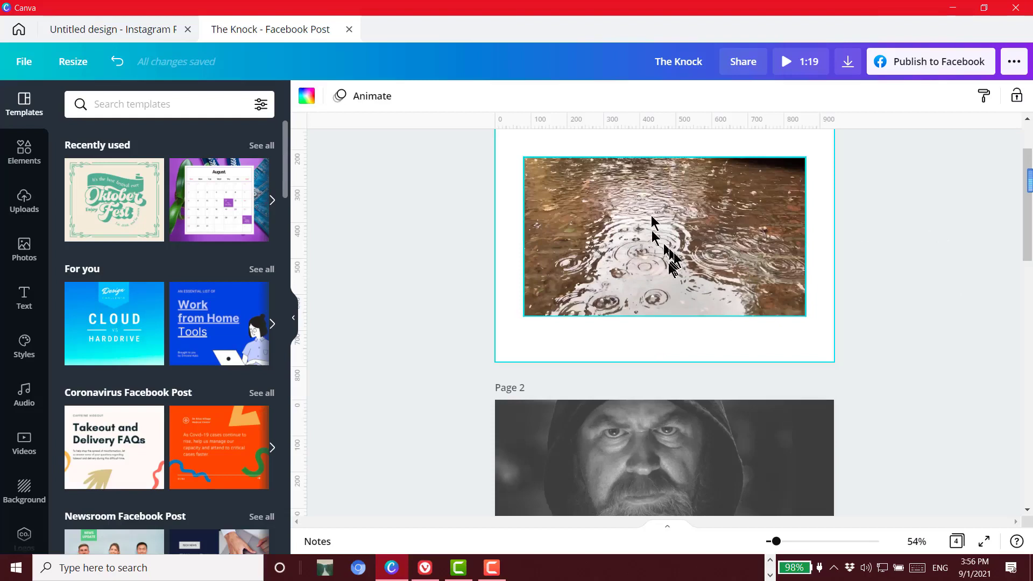
pyautogui.click(891, 370)
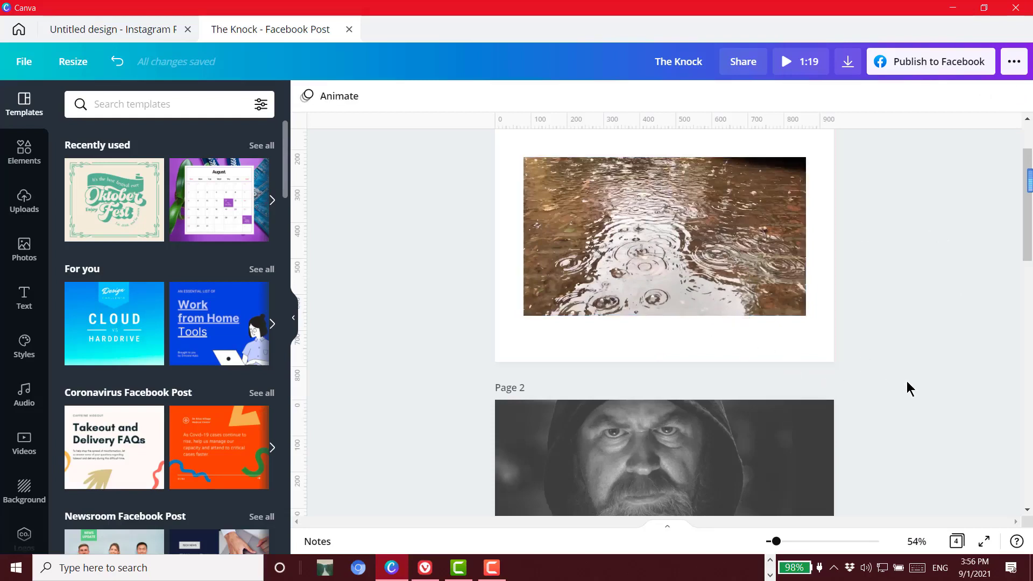
# Copy the night street video with the umbrella figure on page 4
pyautogui.scroll(-5, 910, 387)
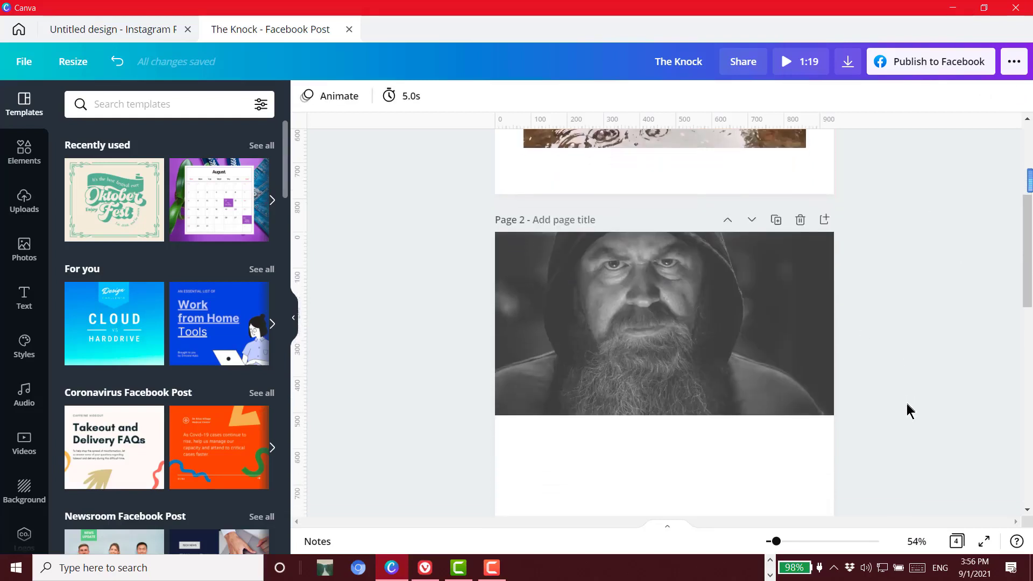
pyautogui.scroll(-5, 909, 410)
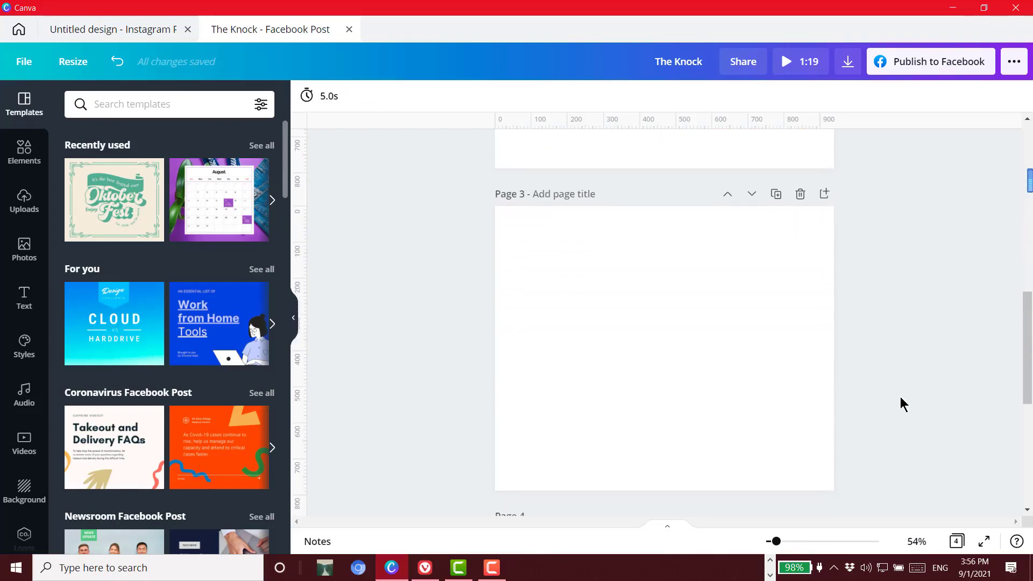
pyautogui.click(711, 373)
pyautogui.scroll(-5, 872, 385)
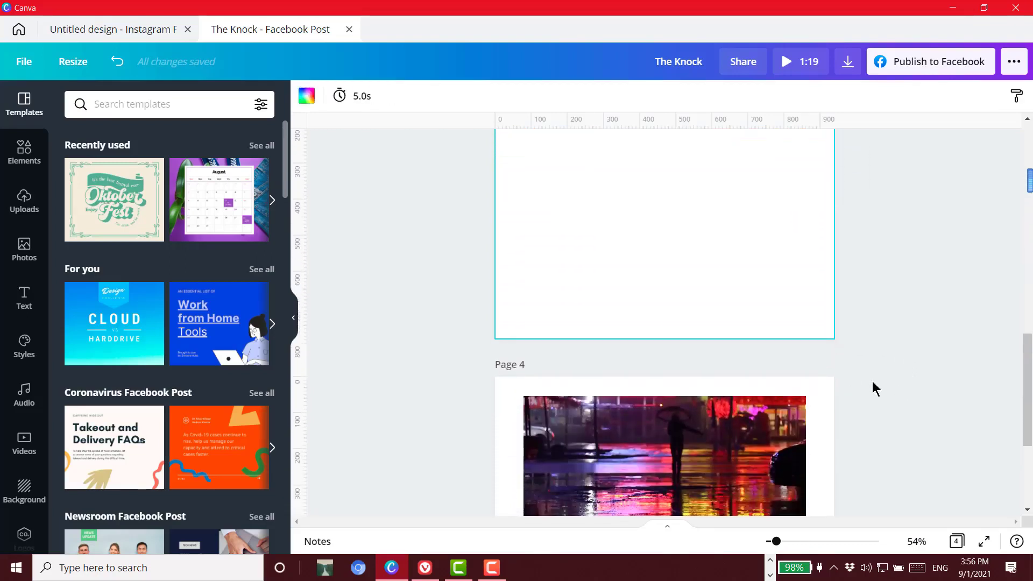
pyautogui.scroll(-2, 872, 385)
pyautogui.click(671, 343)
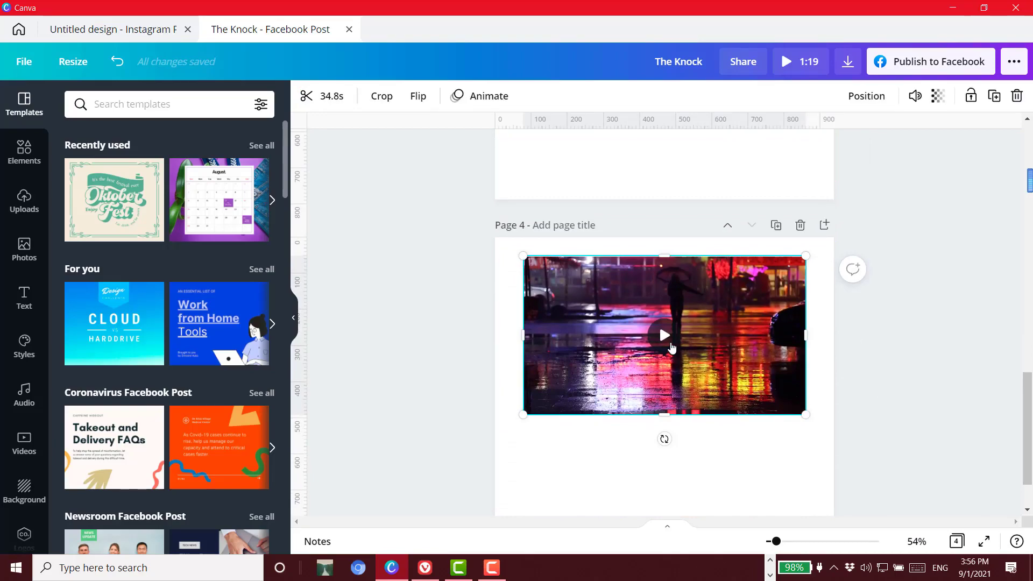
pyautogui.rightClick(700, 353)
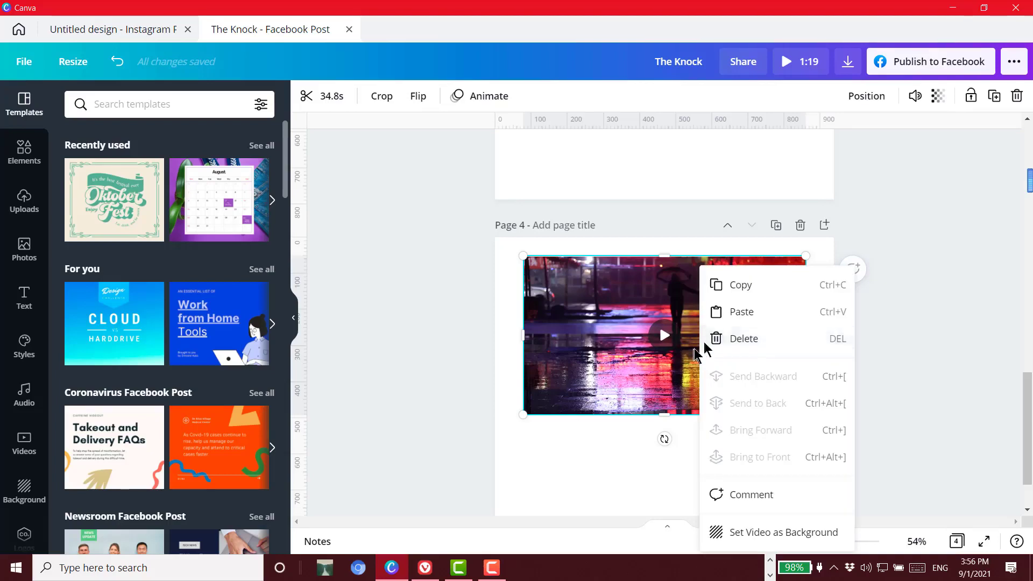
pyautogui.click(759, 289)
# Try to paste the copied night street video over the rain video on page 1, and dismiss the notice
pyautogui.scroll(8, 942, 347)
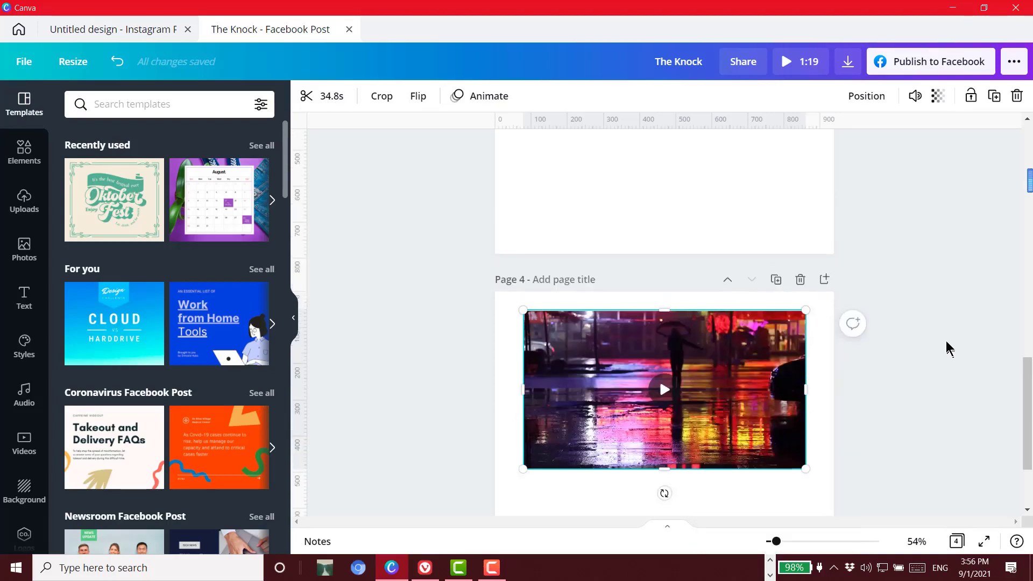
pyautogui.scroll(10, 937, 347)
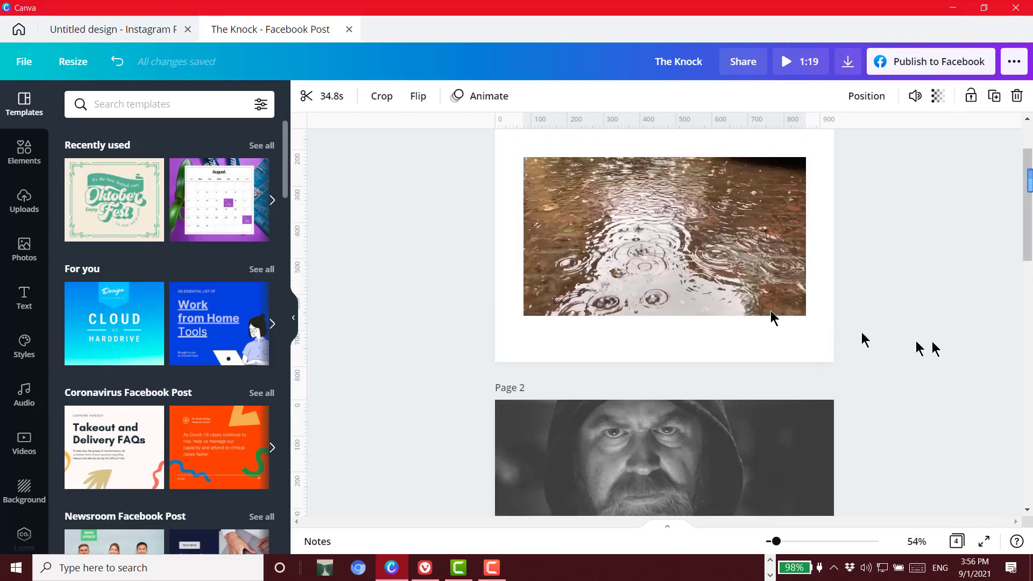
pyautogui.click(634, 273)
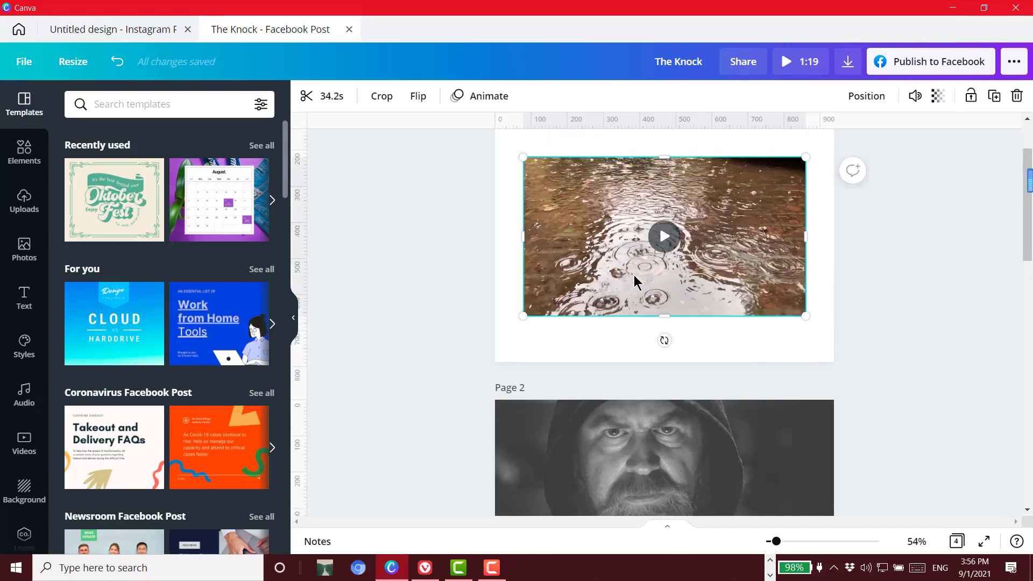
pyautogui.rightClick(634, 281)
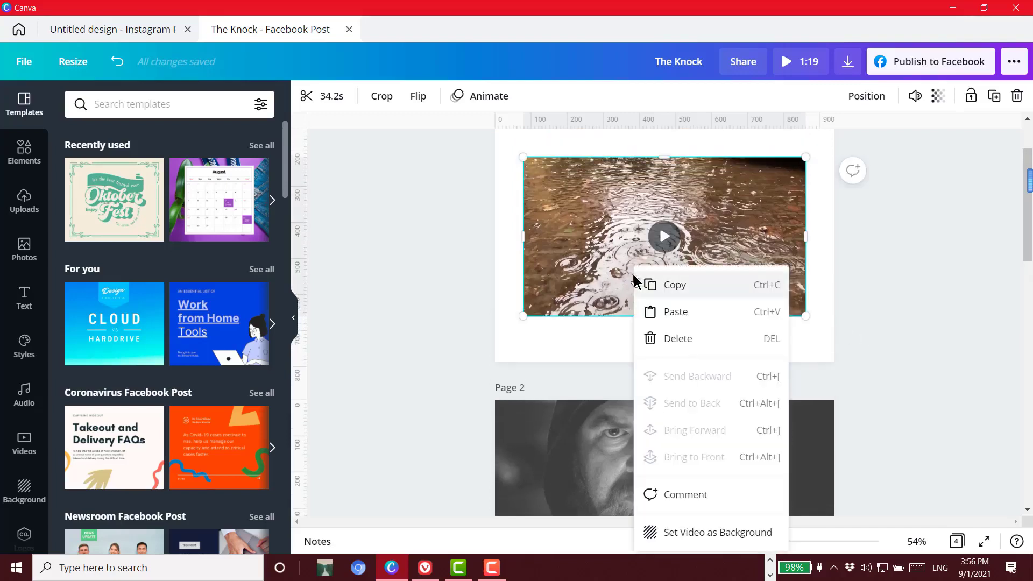
pyautogui.click(682, 315)
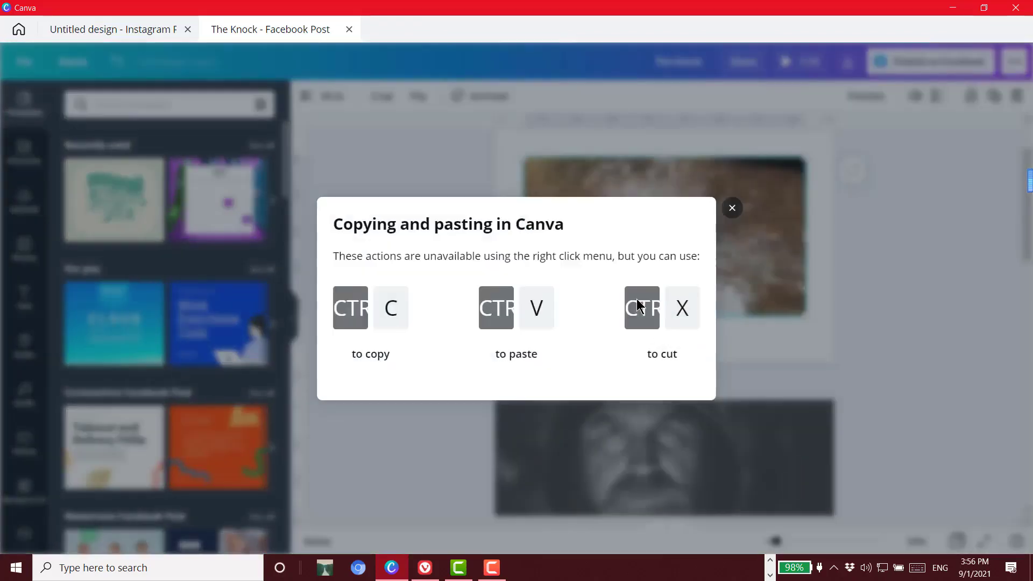
pyautogui.click(732, 209)
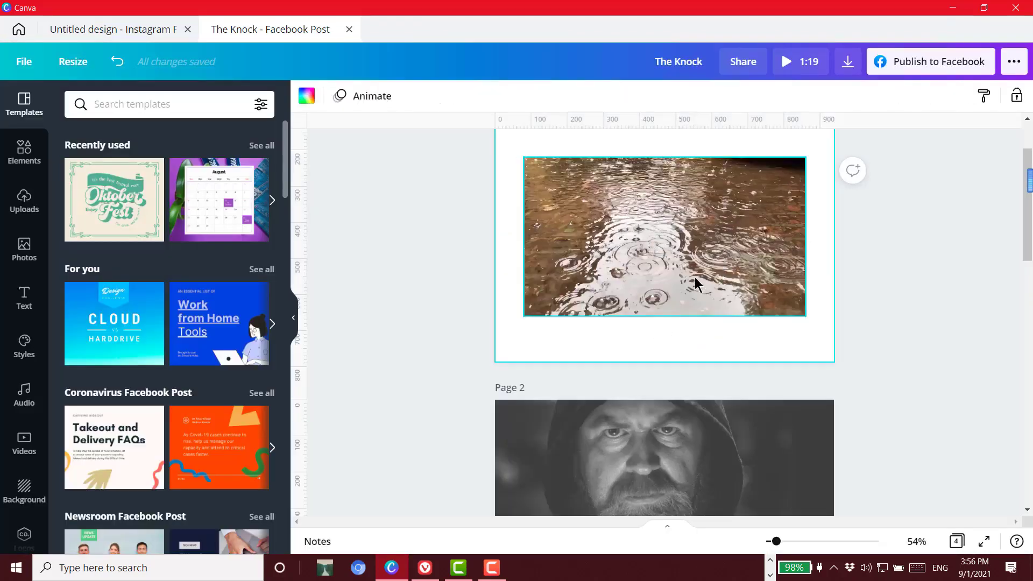
# Add the recently used 35.0s night street video to page 1 and align it exactly over the rain video
pyautogui.click(517, 335)
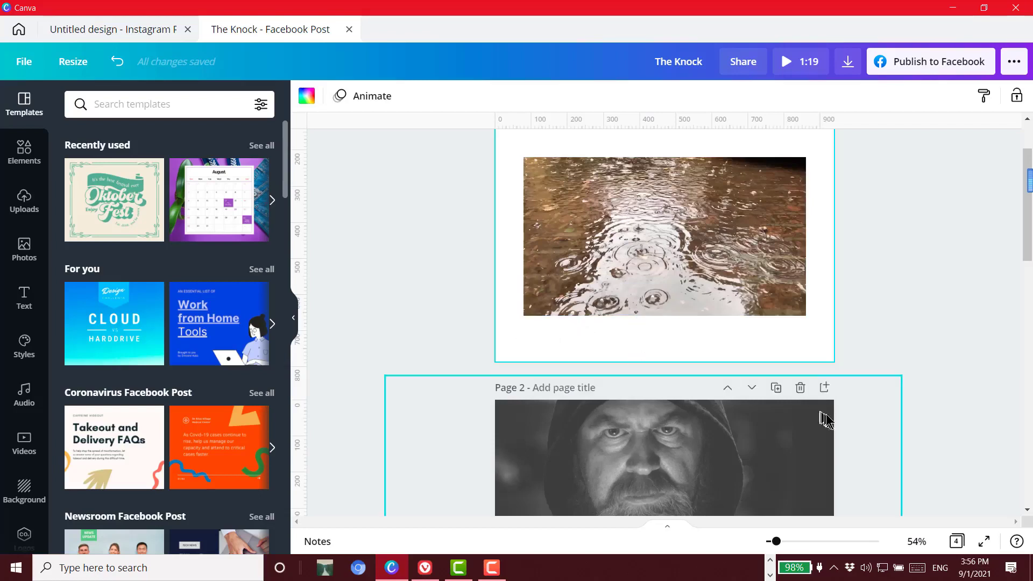
pyautogui.scroll(-5, 829, 419)
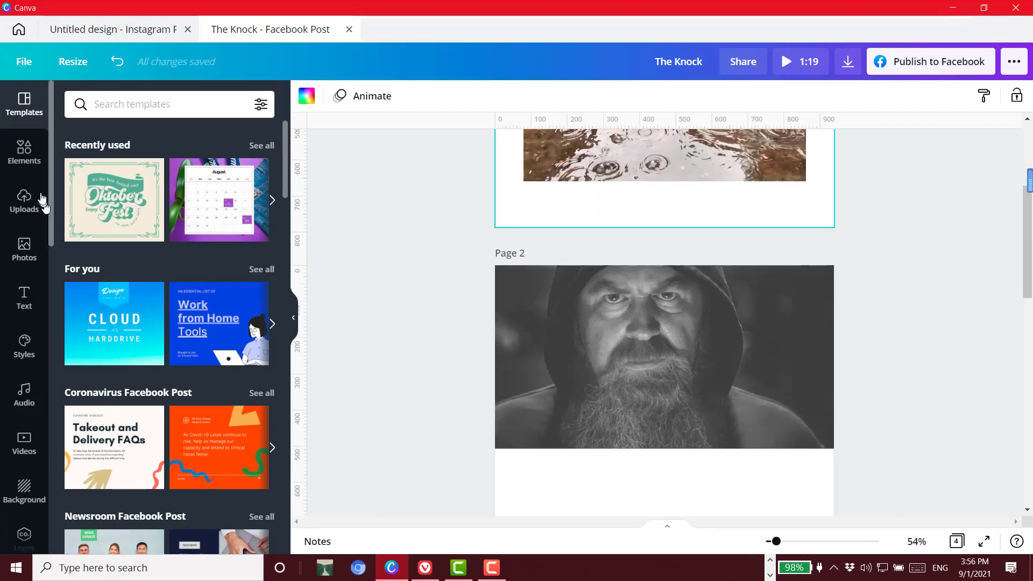
pyautogui.click(27, 451)
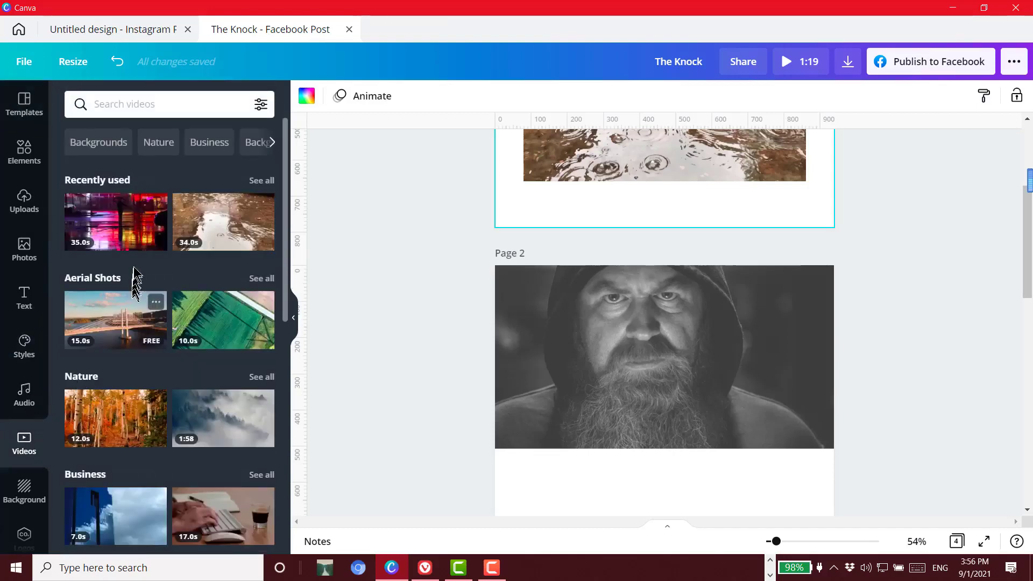
pyautogui.click(129, 234)
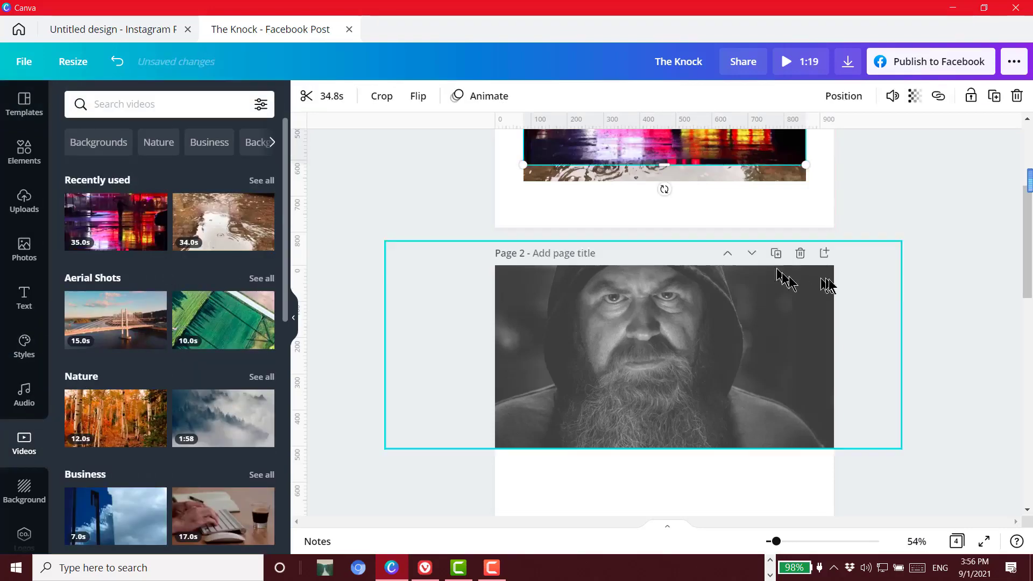
pyautogui.scroll(5, 916, 294)
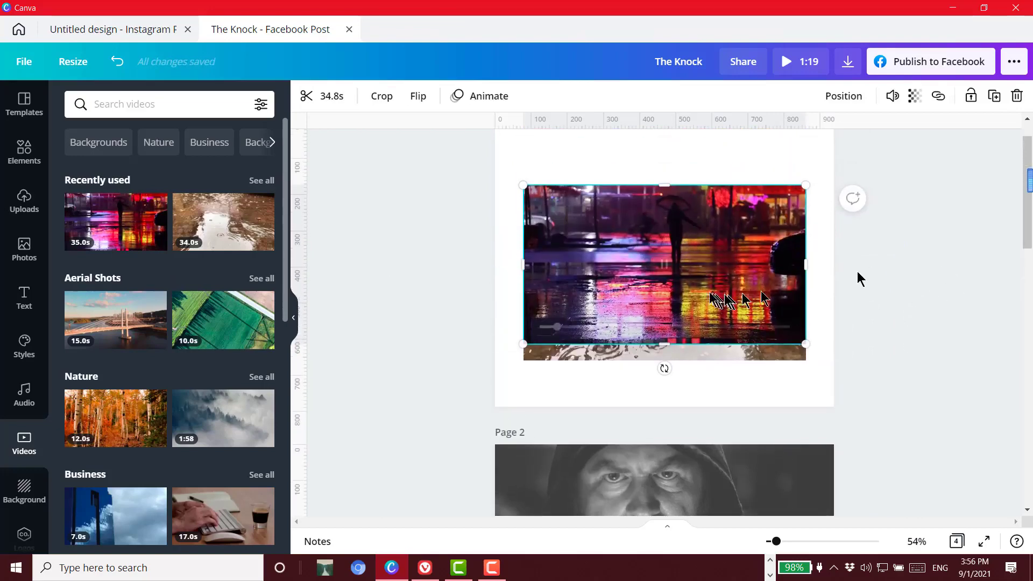
pyautogui.moveTo(689, 288); pyautogui.dragTo(688, 307)
# Set the night street video's transparency to 55 and preview the two blended videos
pyautogui.click(915, 97)
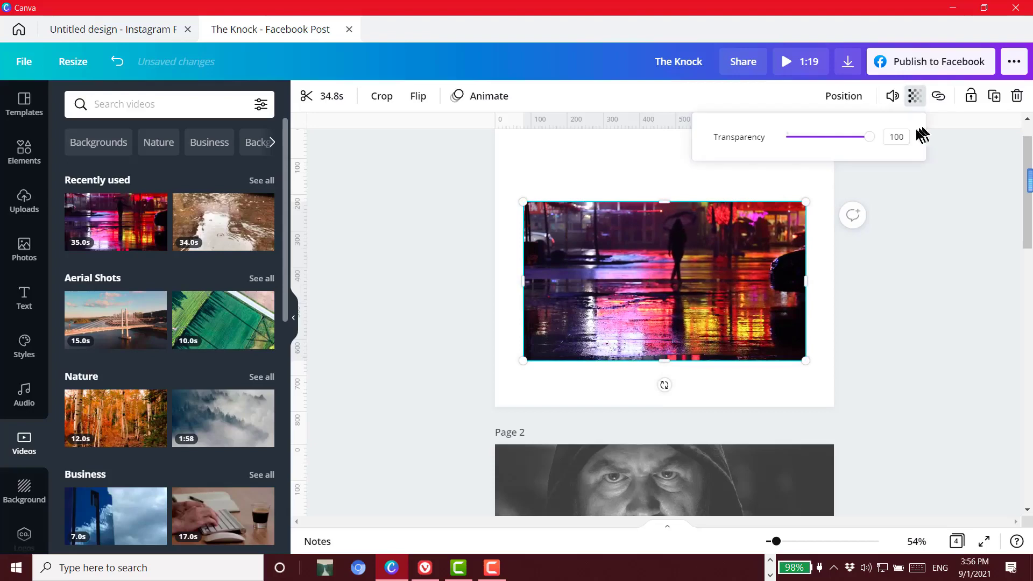
pyautogui.moveTo(866, 142); pyautogui.dragTo(833, 148)
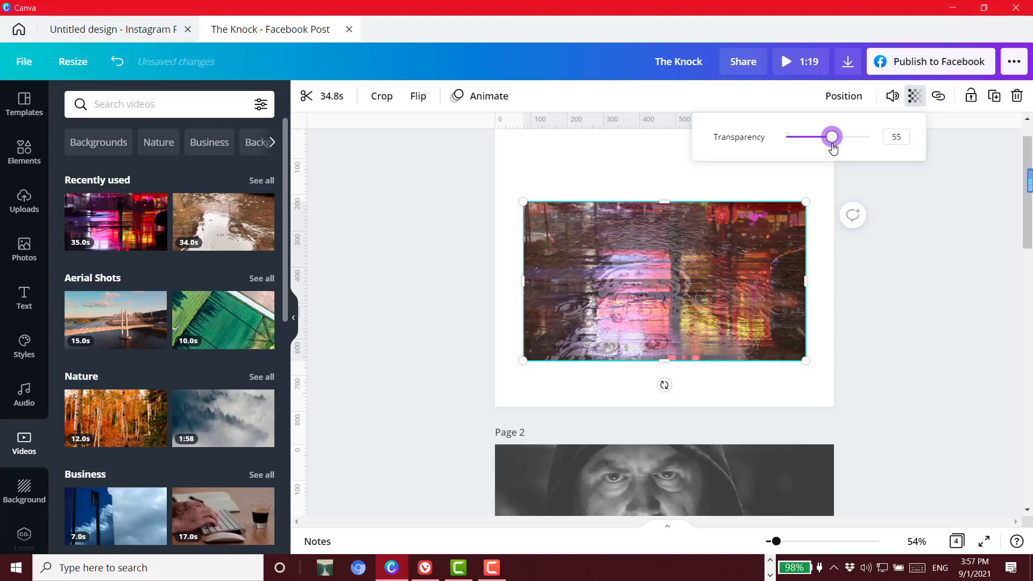
pyautogui.click(808, 62)
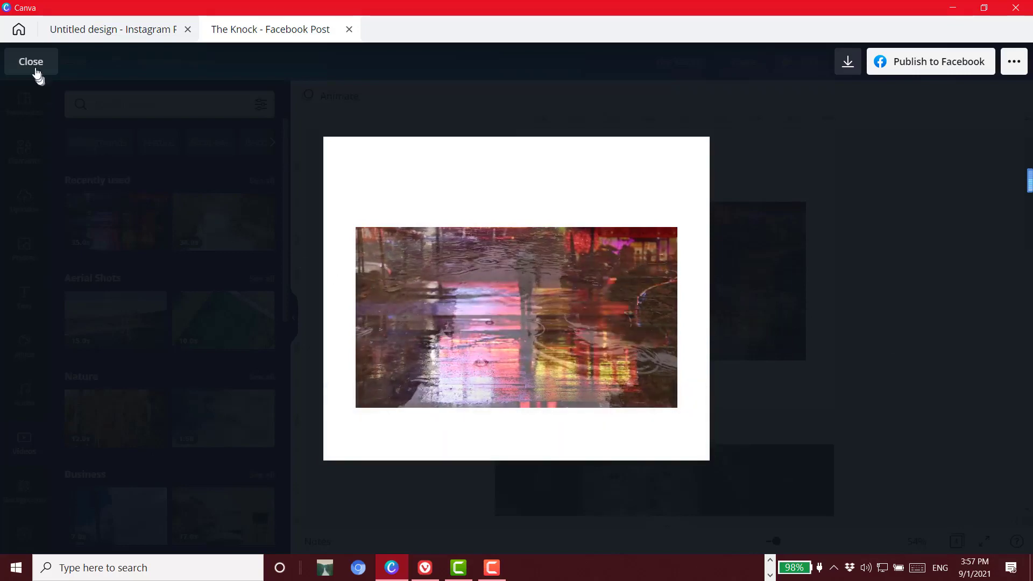
# Delete the hooded man photo from page 2 and select the semi-transparent night street video on page 1
pyautogui.scroll(-2, 900, 364)
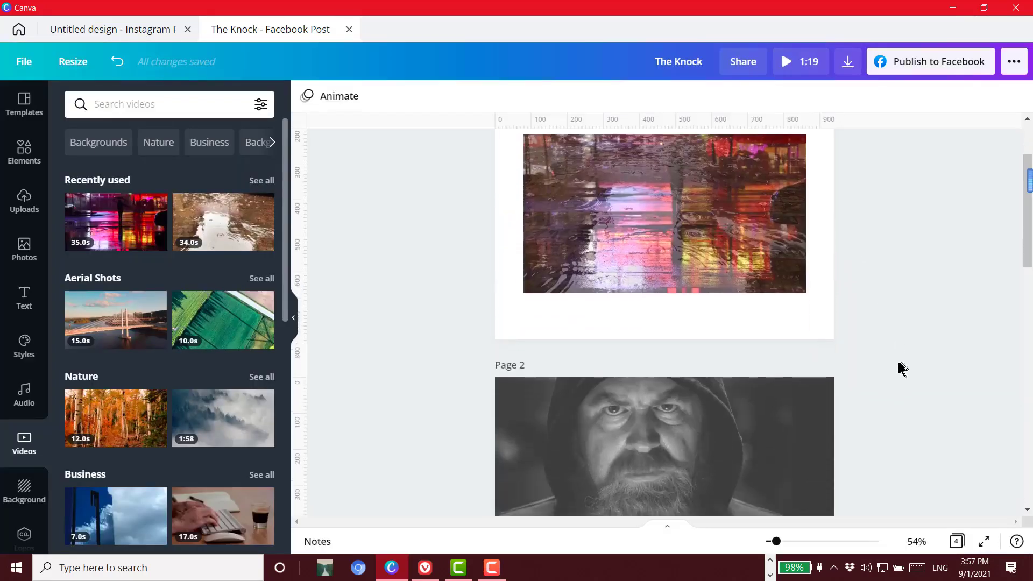
pyautogui.click(726, 446)
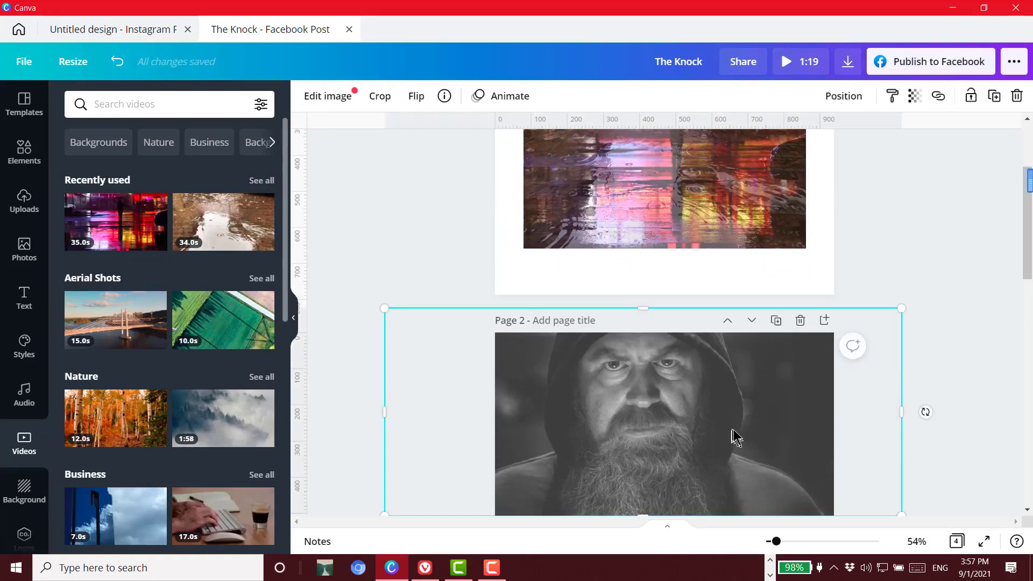
pyautogui.rightClick(734, 430)
pyautogui.press('Delete')
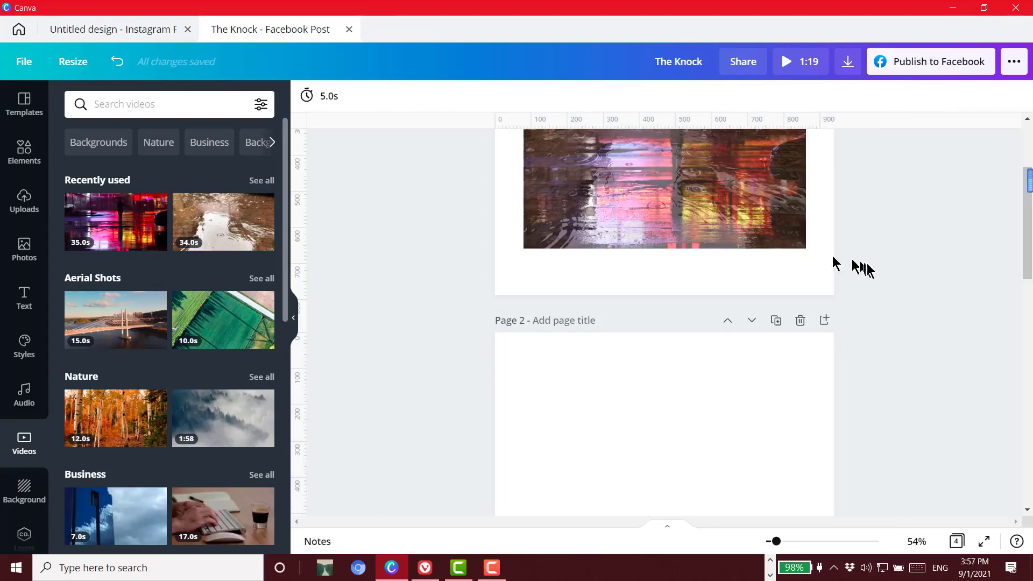
pyautogui.scroll(2, 856, 264)
pyautogui.click(738, 300)
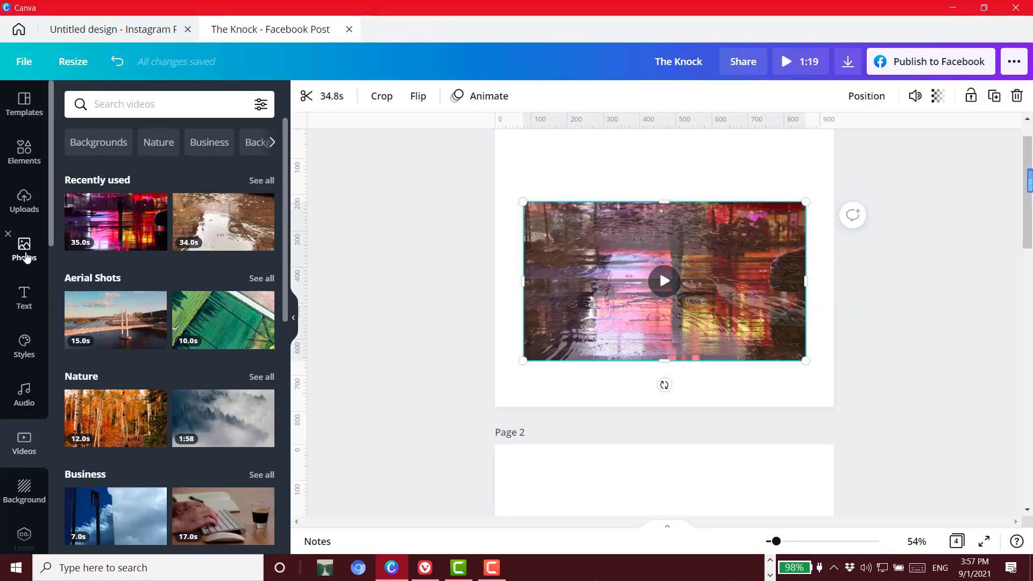
# Add the recently used hooded man photo to page 1, enlarging and shifting it so the face covers the right half of the blended videos
pyautogui.click(25, 257)
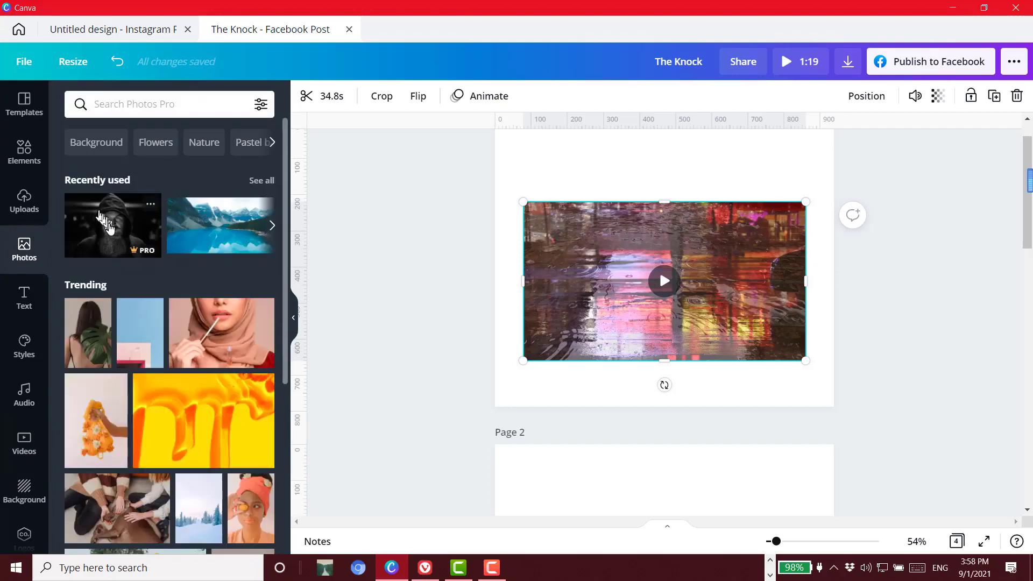
pyautogui.click(107, 223)
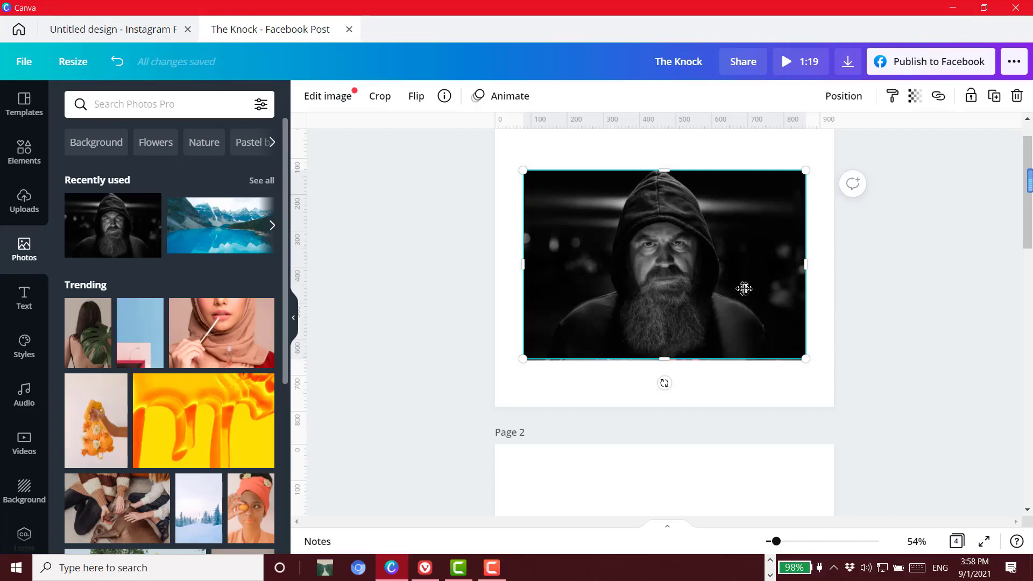
pyautogui.moveTo(744, 289); pyautogui.dragTo(766, 289)
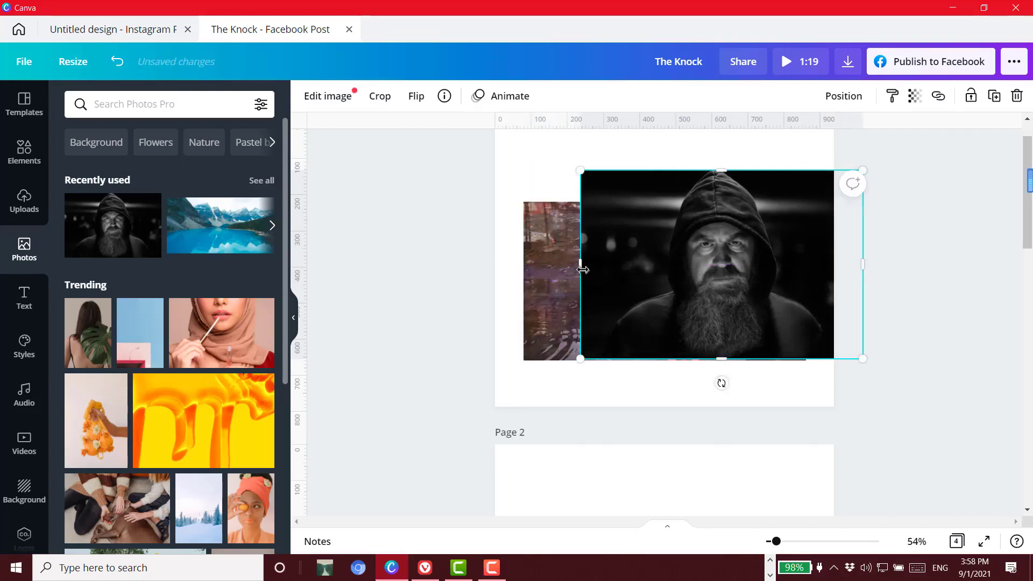
pyautogui.moveTo(530, 270); pyautogui.dragTo(425, 273)
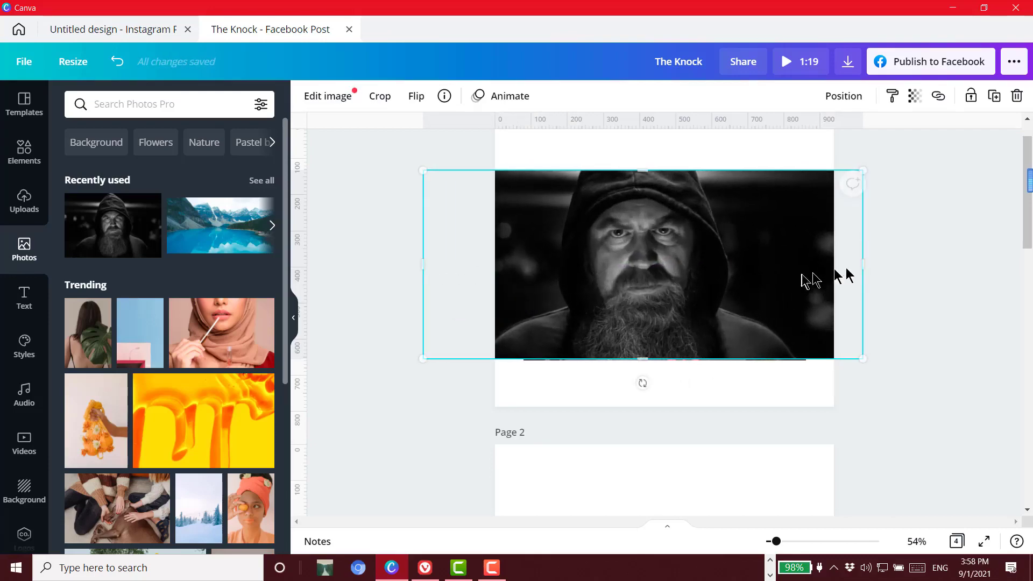
pyautogui.moveTo(864, 260); pyautogui.dragTo(904, 260)
pyautogui.moveTo(775, 280); pyautogui.dragTo(794, 280)
# Set the hooded man photo's transparency to 64, adjust its placement slightly over the videos, and preview the blended design
pyautogui.click(915, 97)
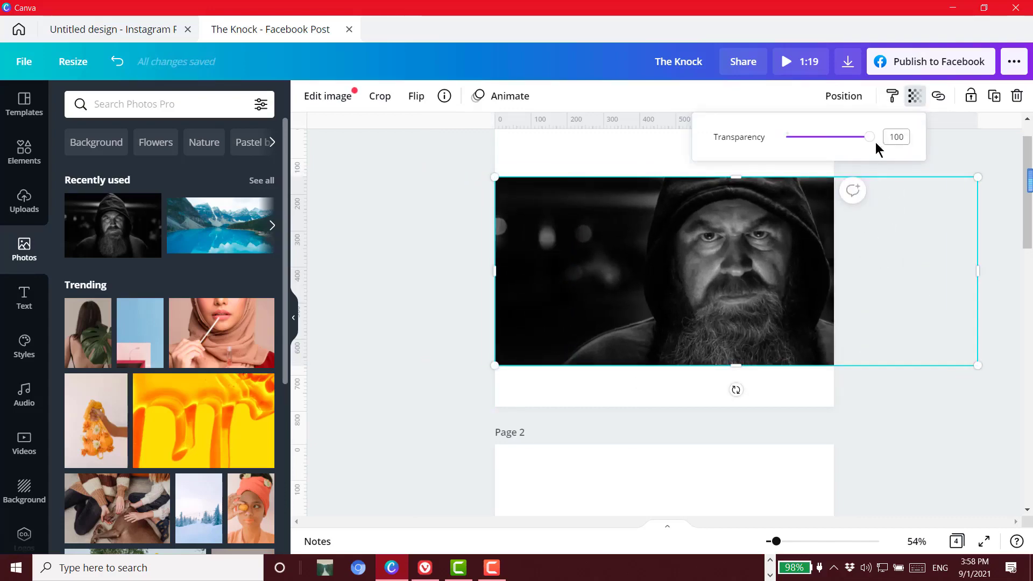
pyautogui.moveTo(869, 138); pyautogui.dragTo(840, 138)
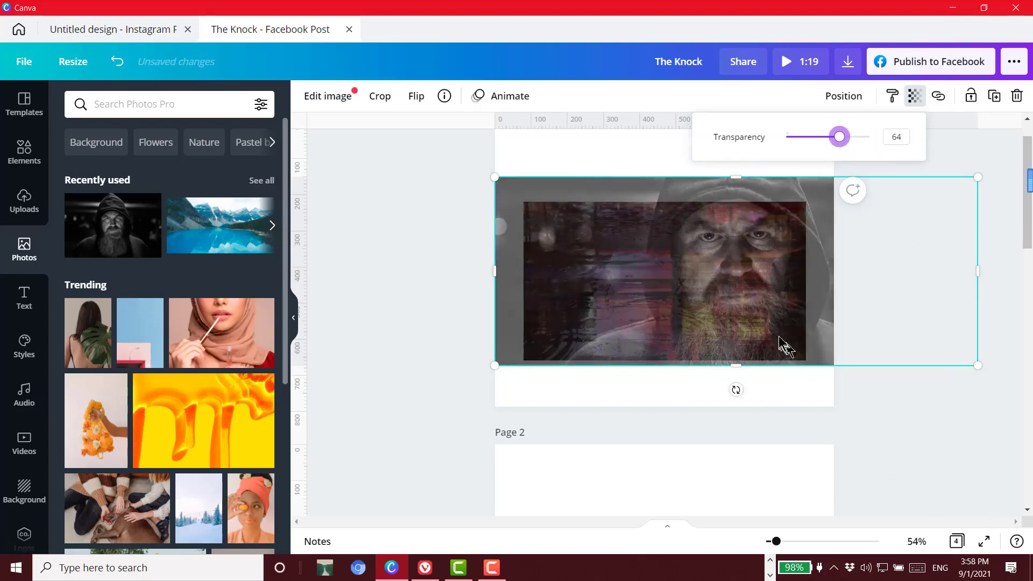
pyautogui.moveTo(782, 344); pyautogui.dragTo(762, 326)
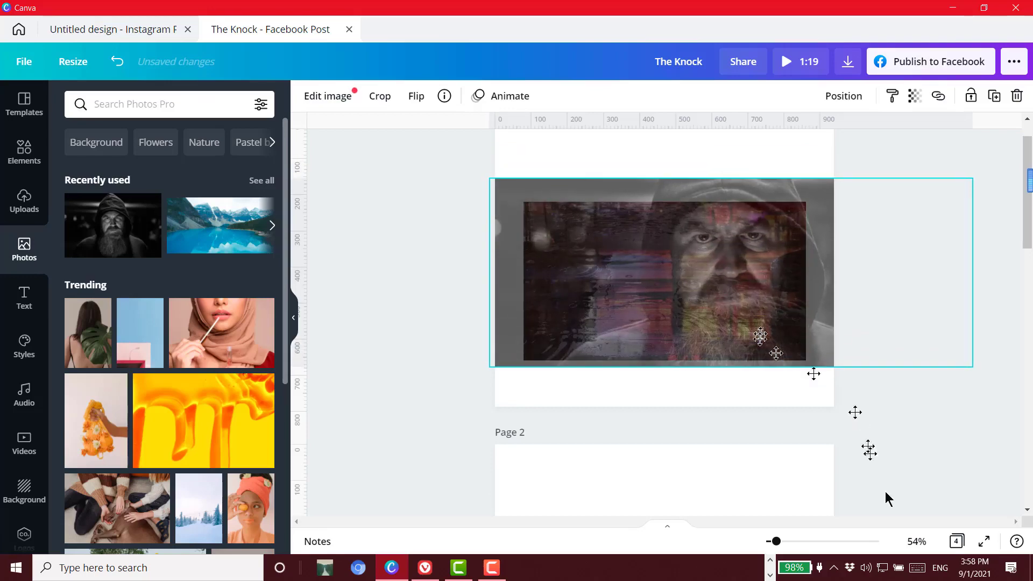
pyautogui.click(809, 63)
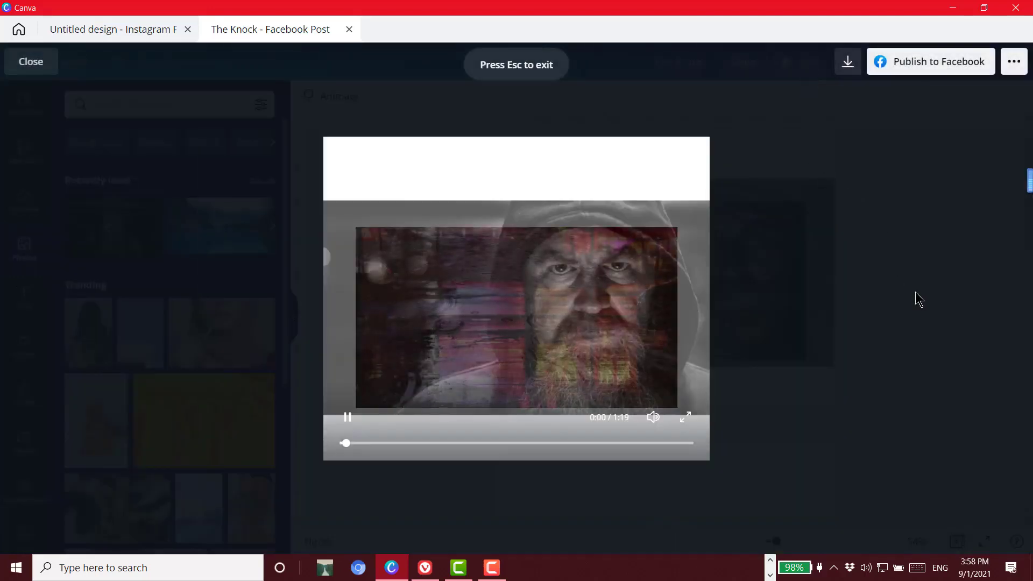